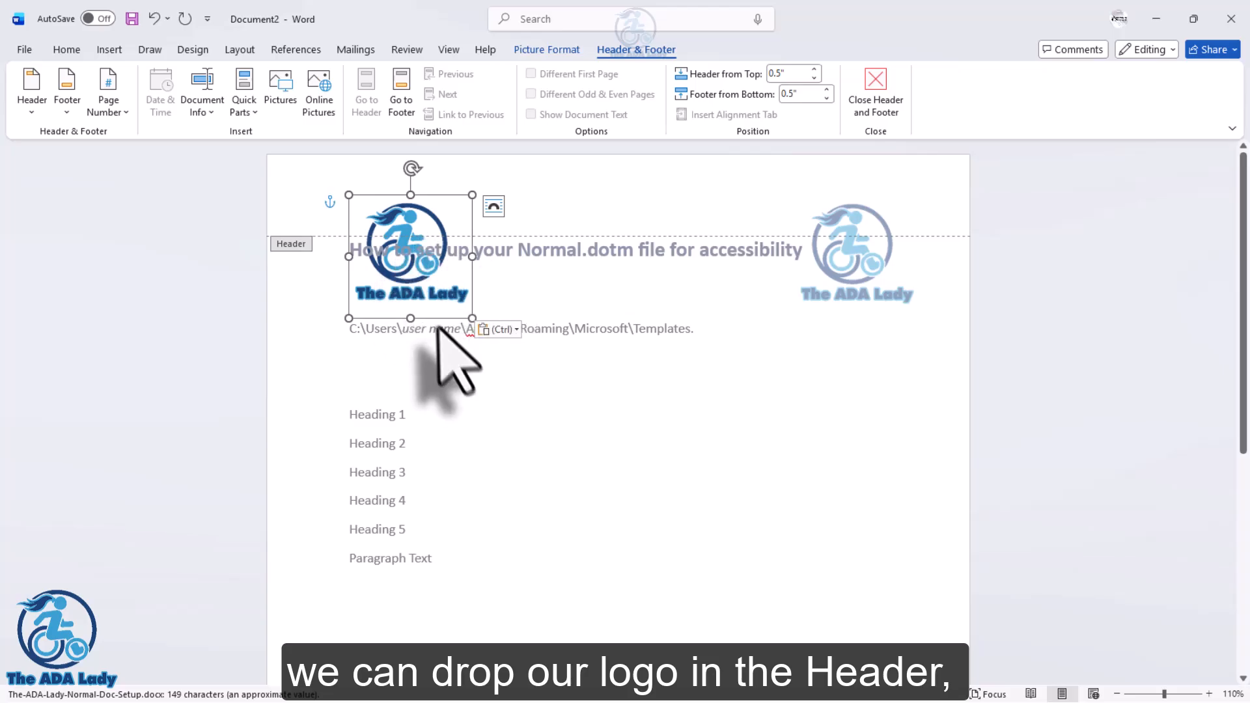
# Shrink and centre the logo in the header and set its alt text to "The ADA Lady Logo - Illustration of a woman moving quickly in a wheelchair.".
pyautogui.moveTo(473, 318); pyautogui.dragTo(603, 196)
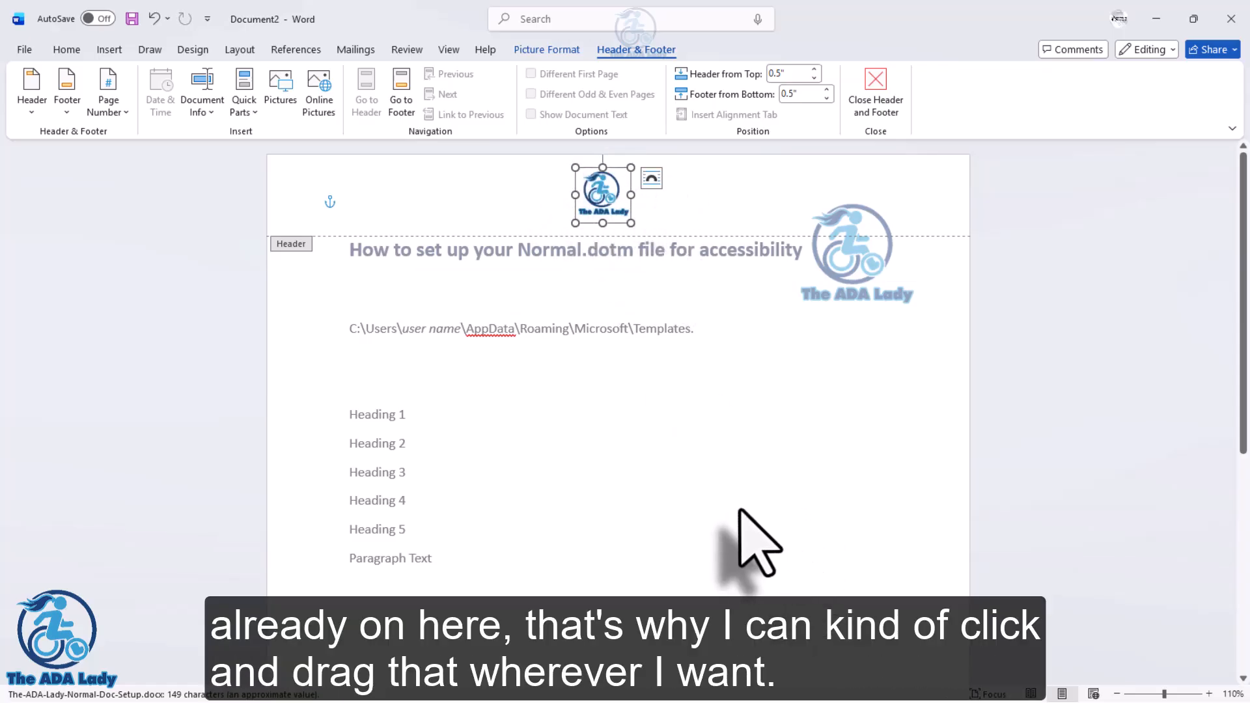
pyautogui.rightClick(604, 190)
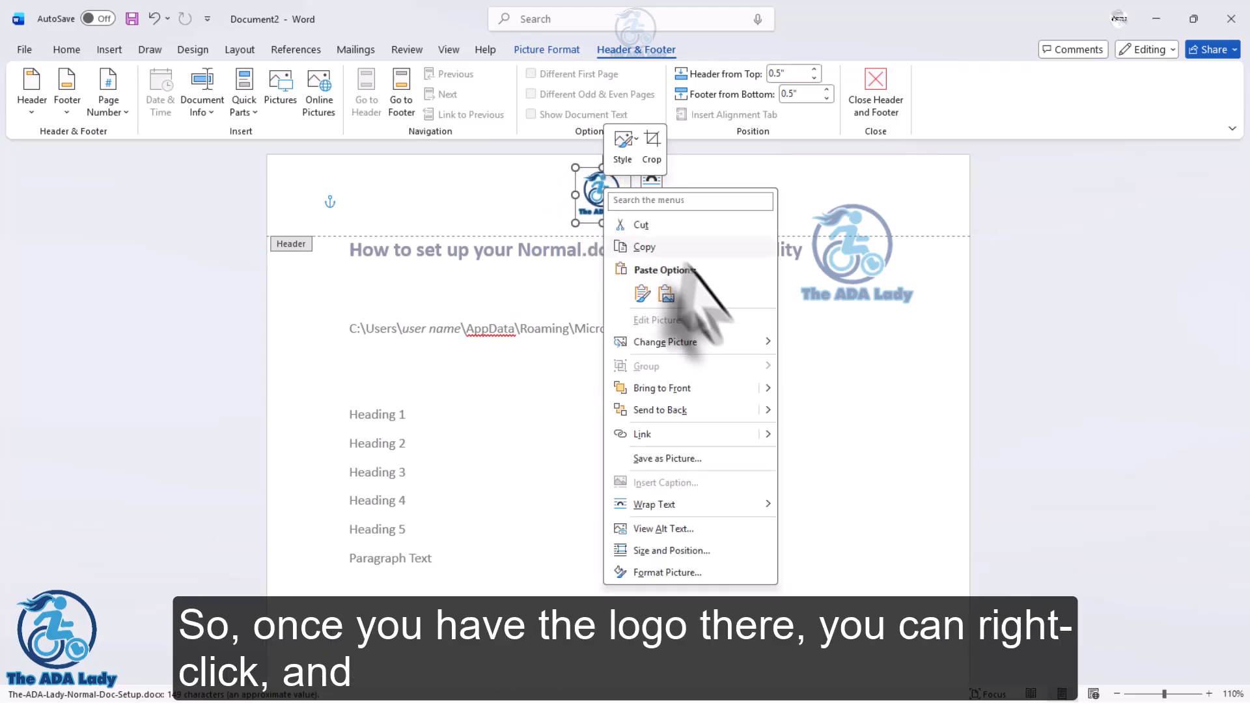
pyautogui.click(712, 530)
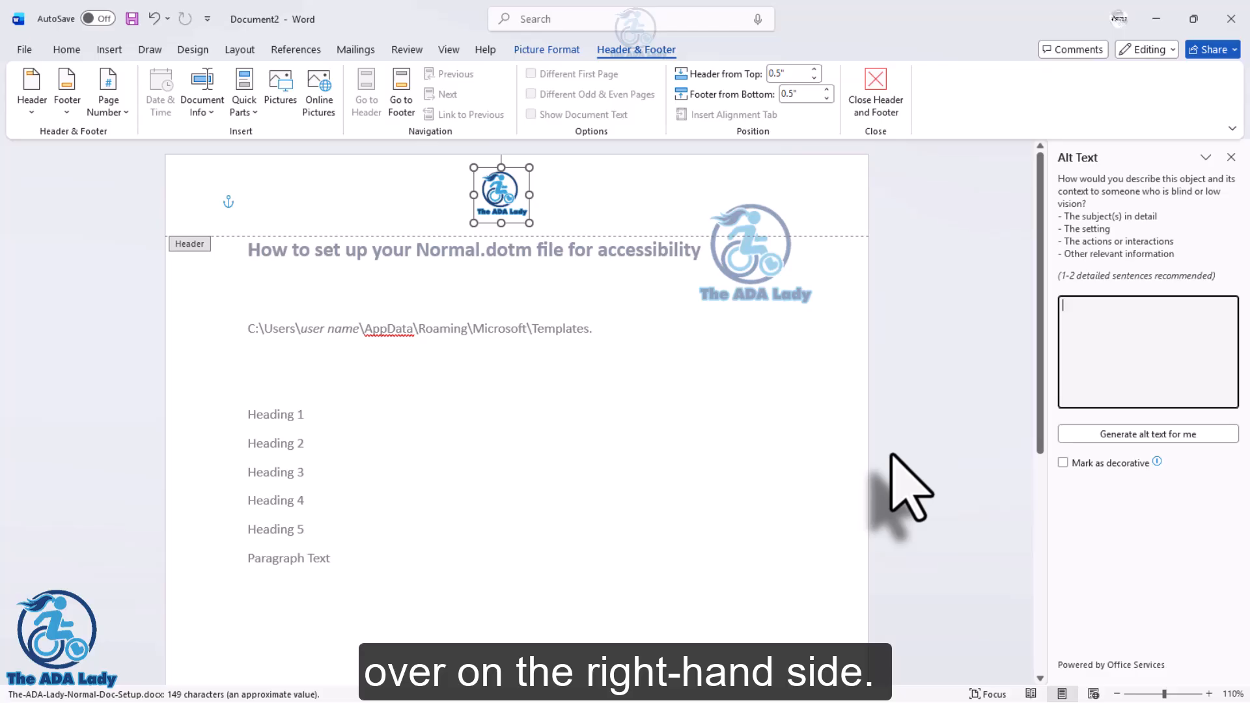
pyautogui.click(1119, 365)
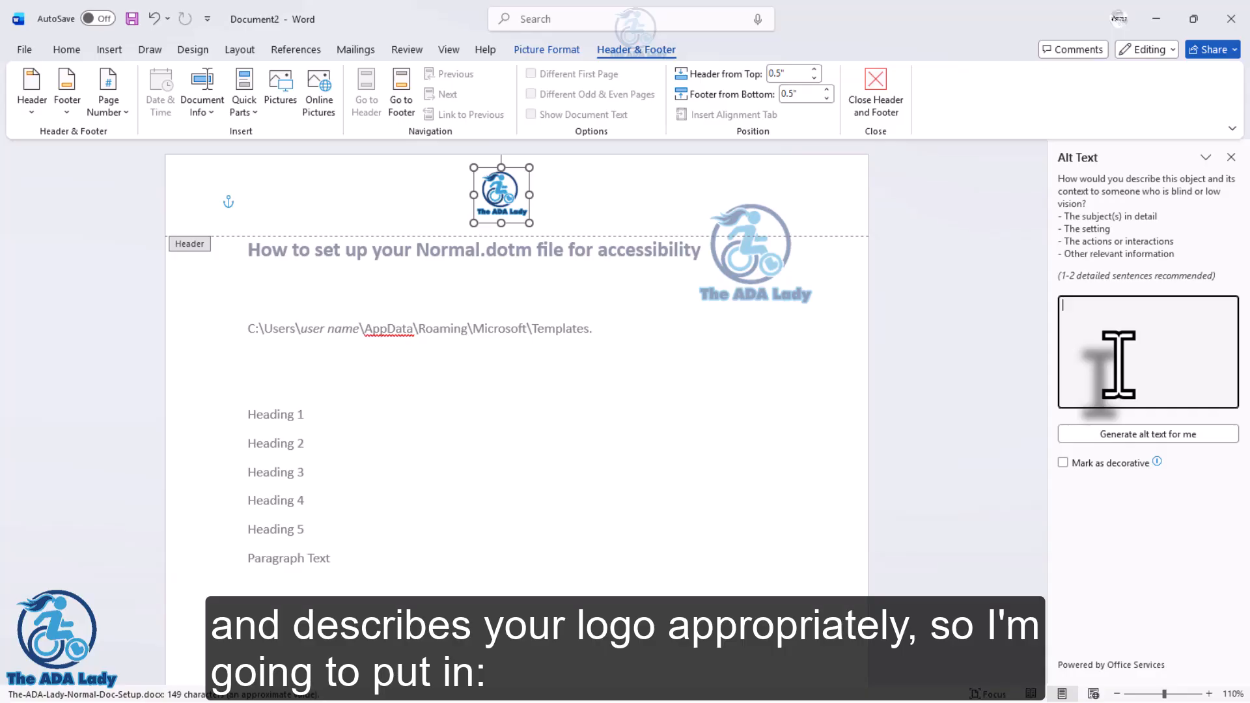
pyautogui.write('T')
pyautogui.write('he D')
pyautogui.write('DA')
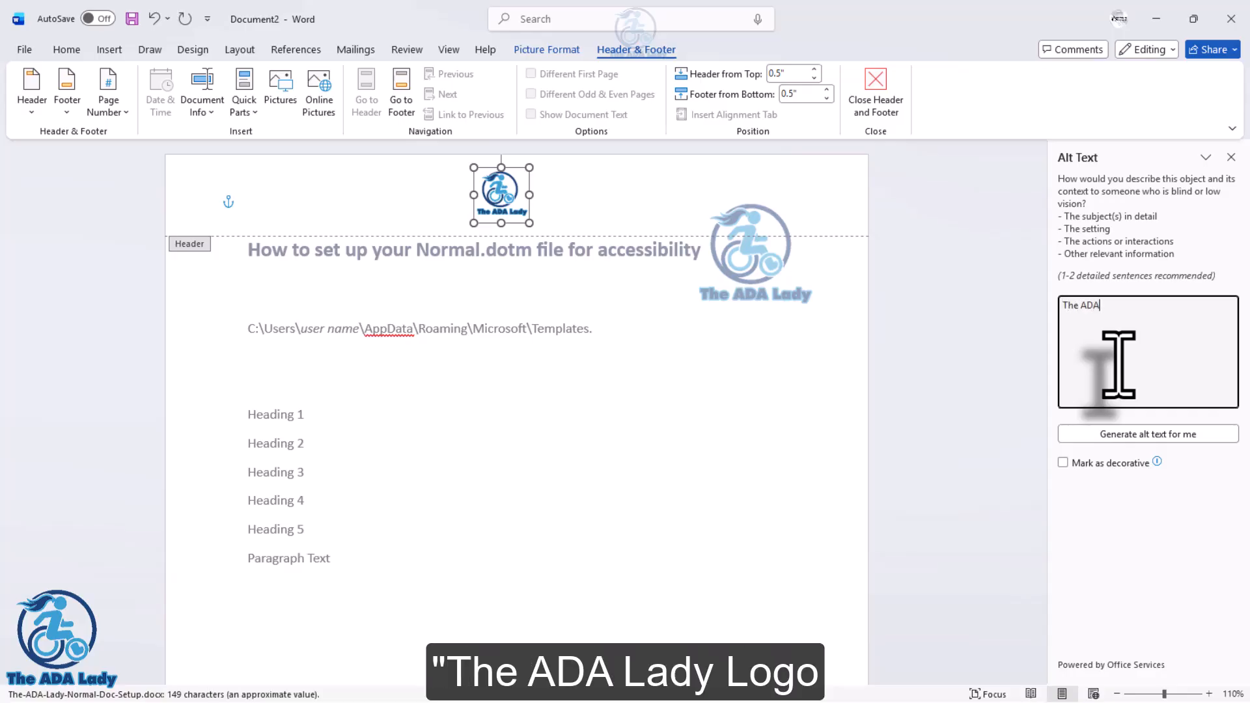
pyautogui.write(' Lady Logo - ')
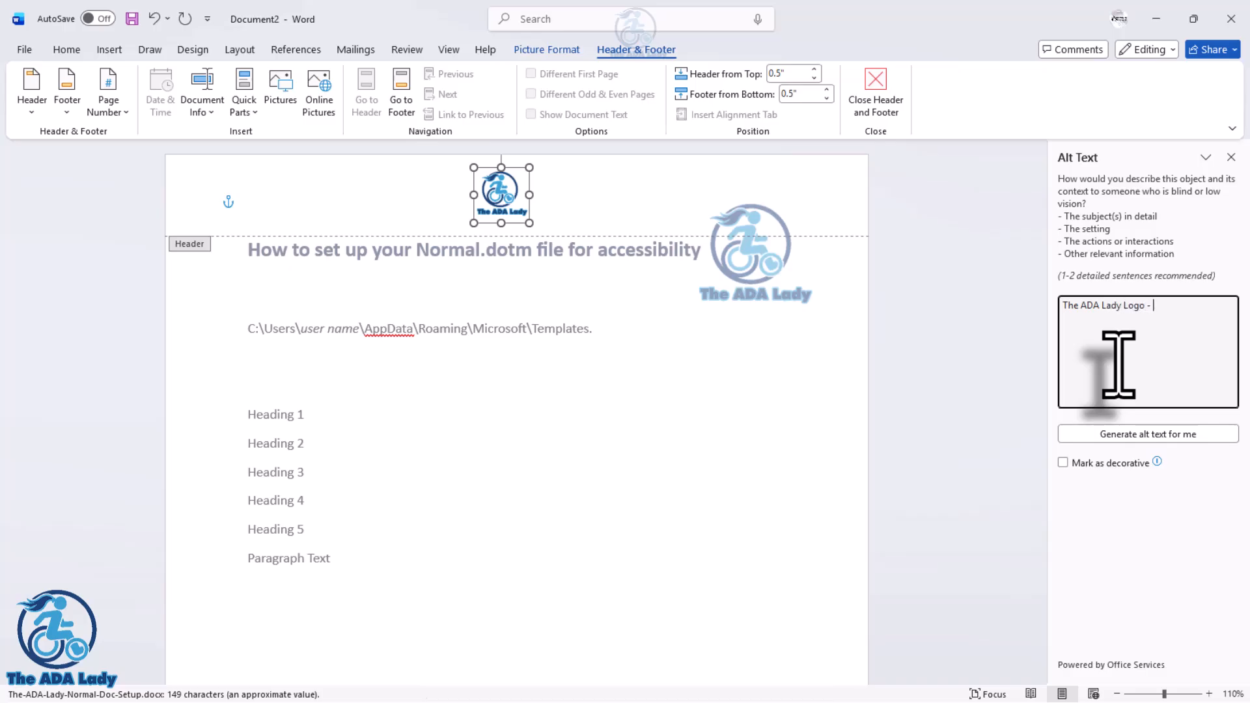
pyautogui.write('Illustration of ')
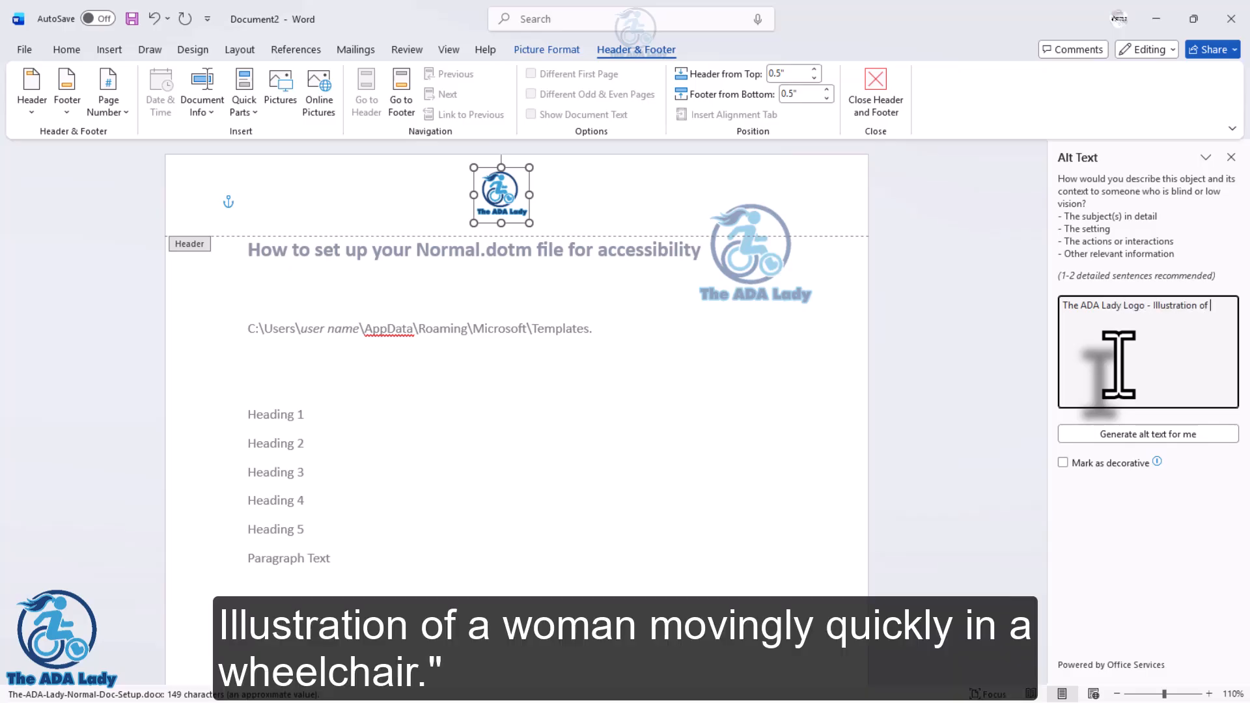
pyautogui.write('a woman moving quickly in a wheelchair.')
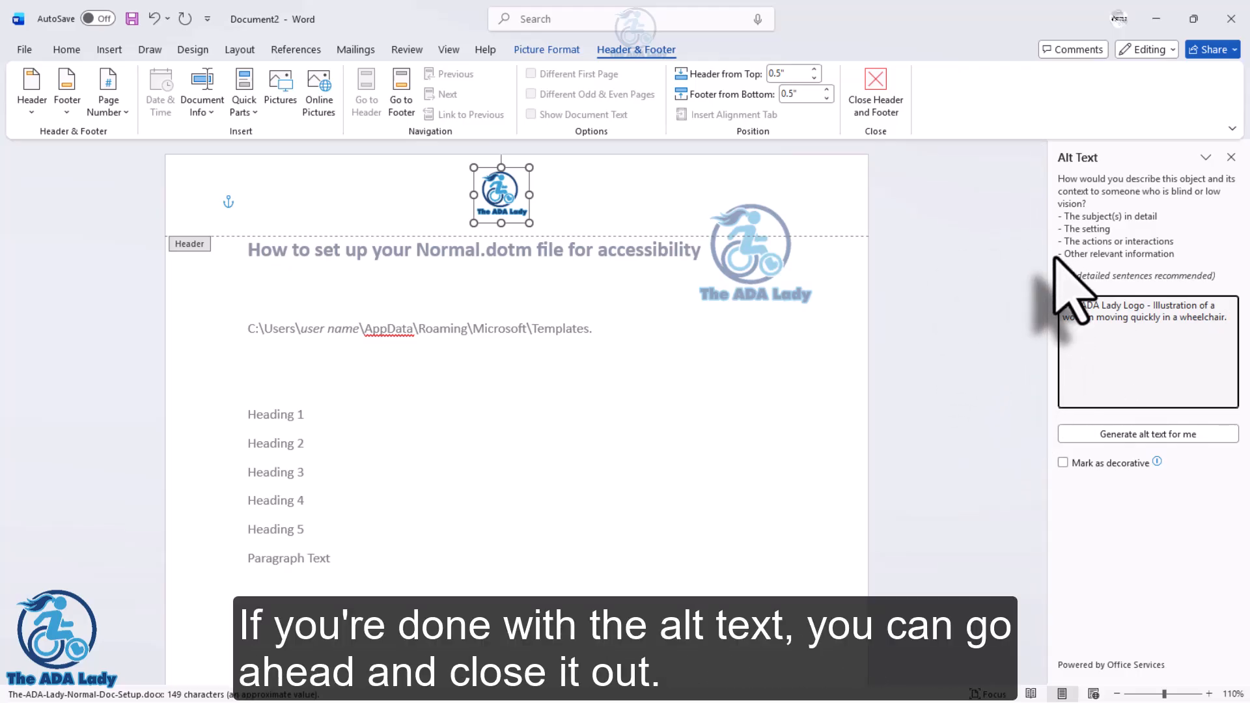
# Give the logo beside the title the alt text "The ADA Lady Logo - Illustration of a woman moving quickly in a wheelchair.".
pyautogui.doubleClick(745, 286)
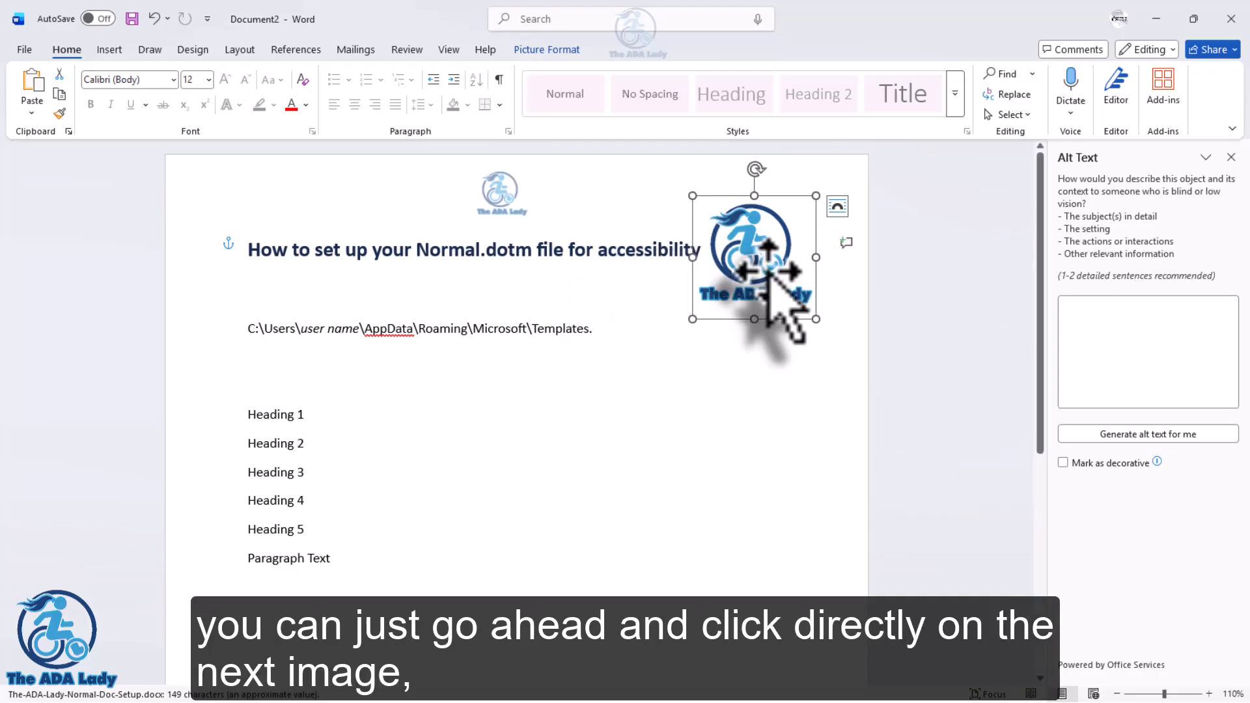
pyautogui.click(1146, 334)
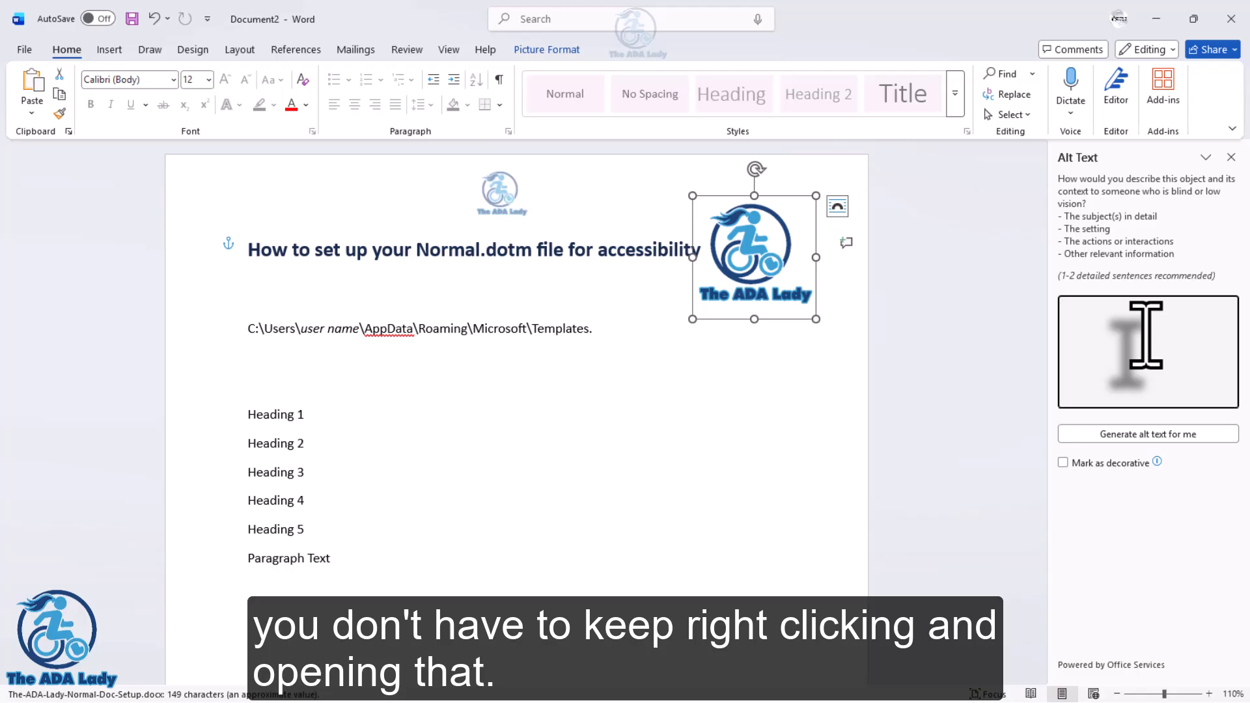
pyautogui.write('The')
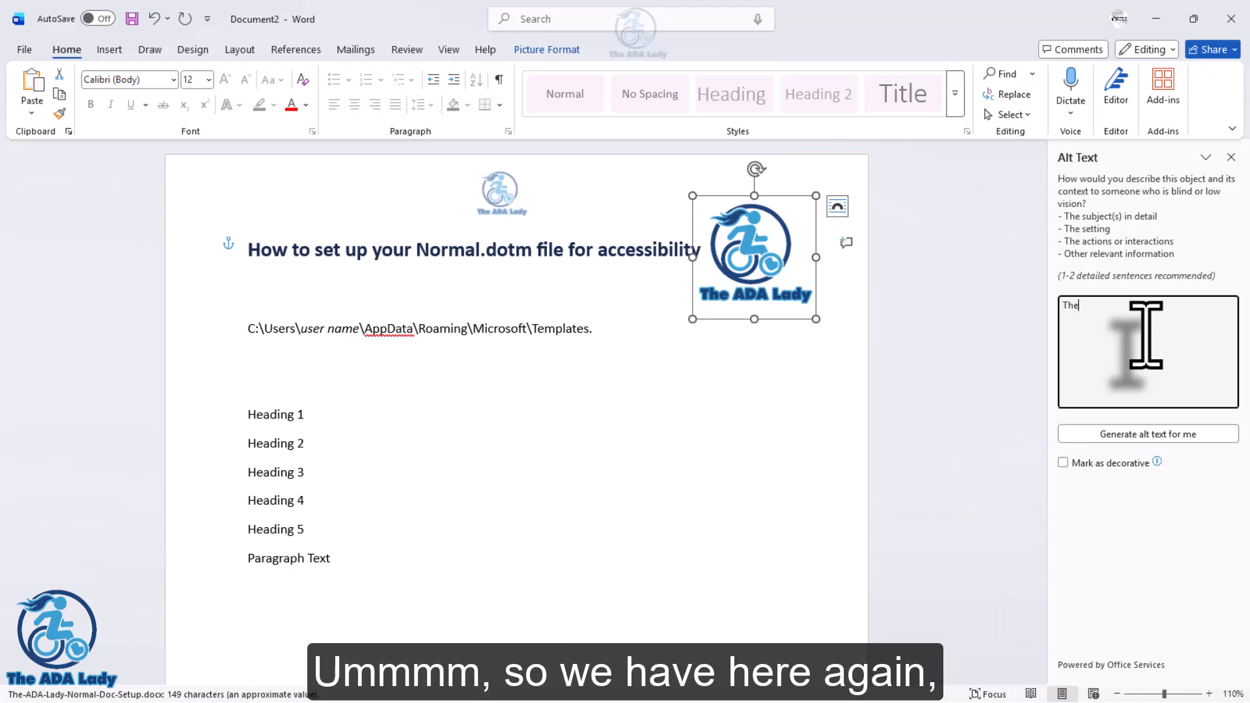
pyautogui.write(' ADA Lady L')
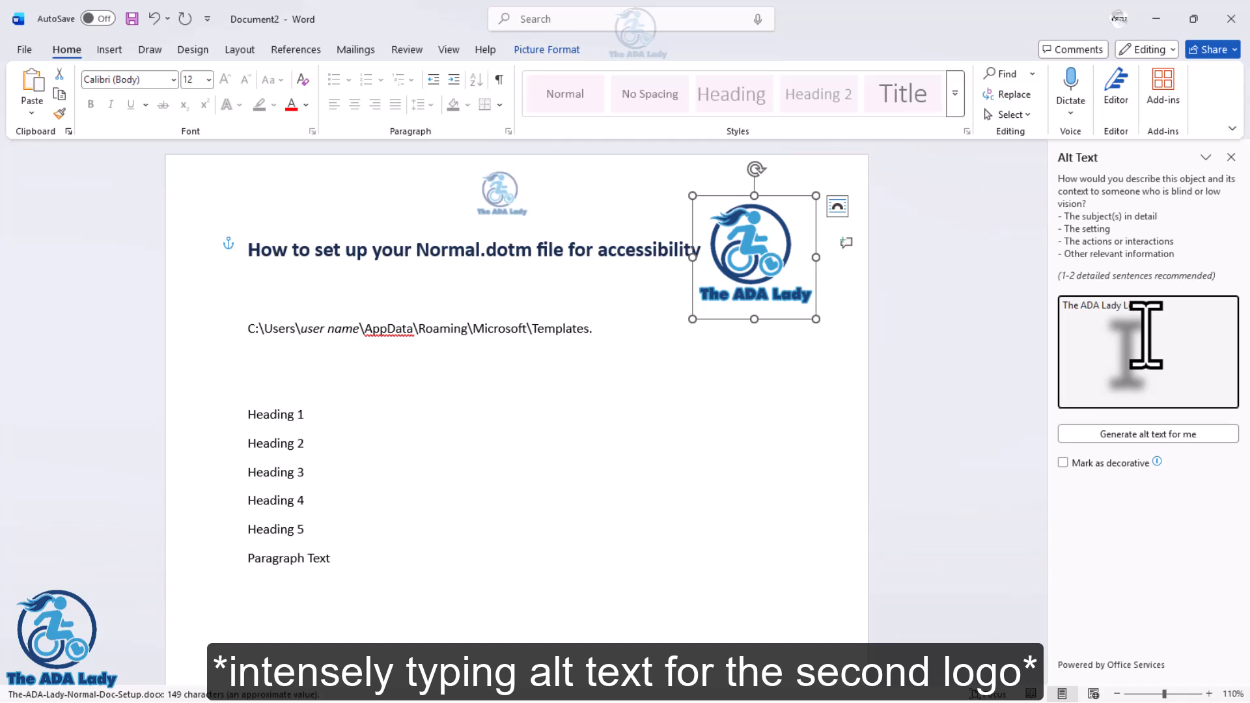
pyautogui.write('ogo. Illustration of a woman moving quickly in a wheelchair.')
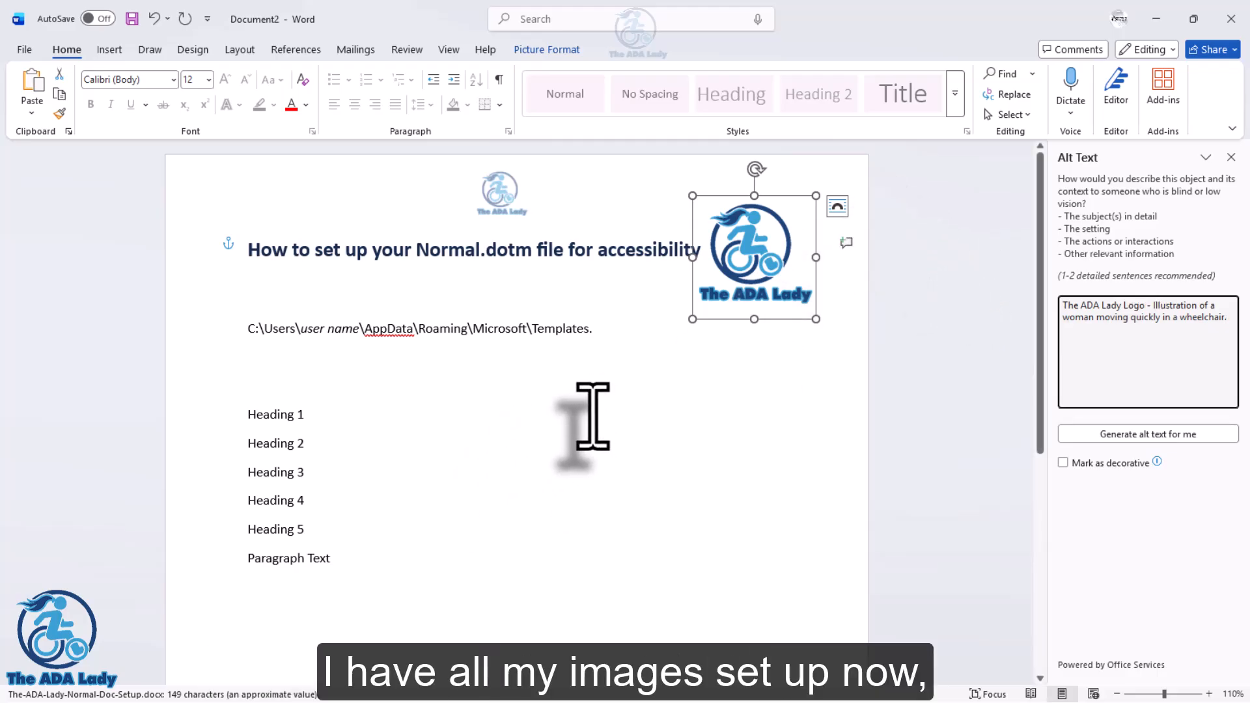
pyautogui.click(1231, 157)
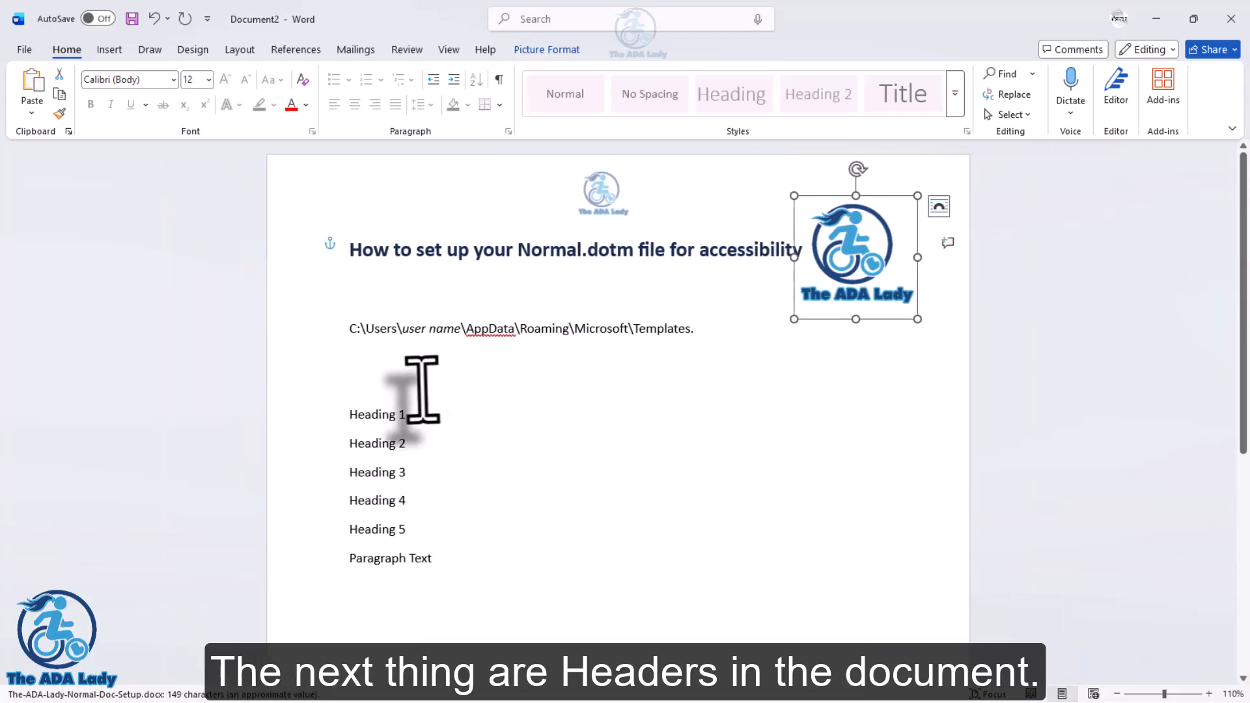
# Display the full list of styles beside the page and enlarge it enough to show every style.
pyautogui.click(382, 414)
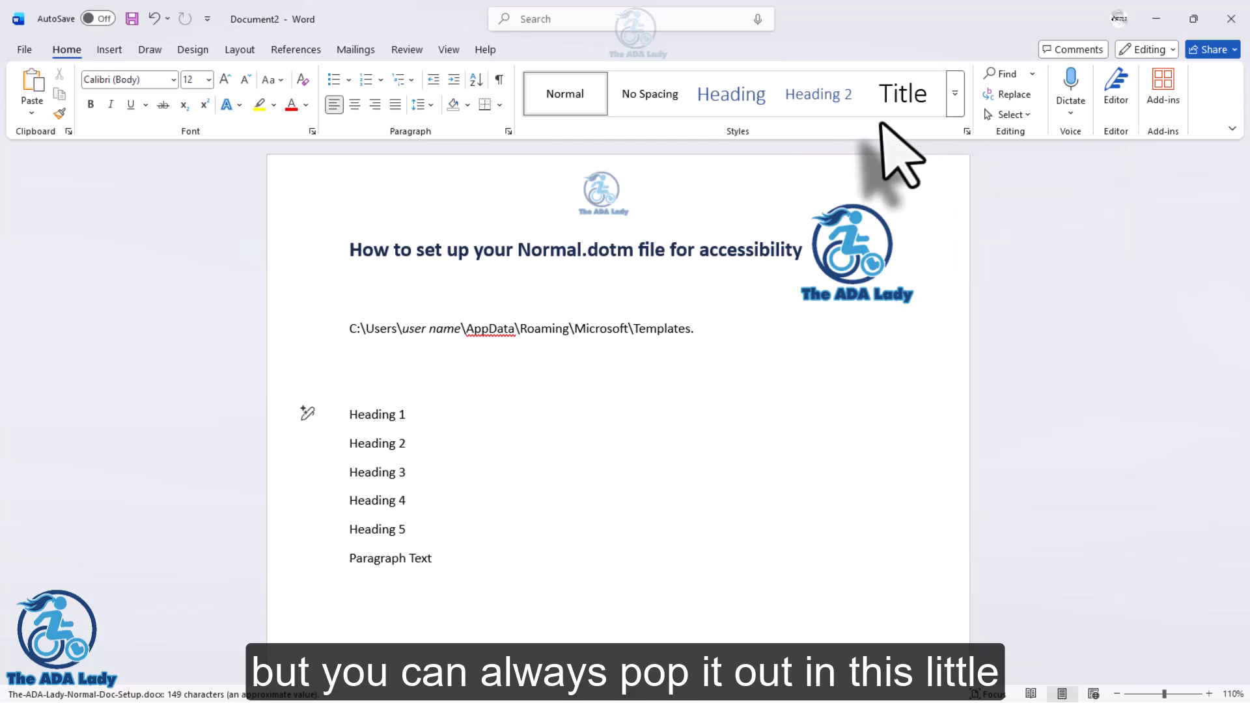
pyautogui.click(967, 132)
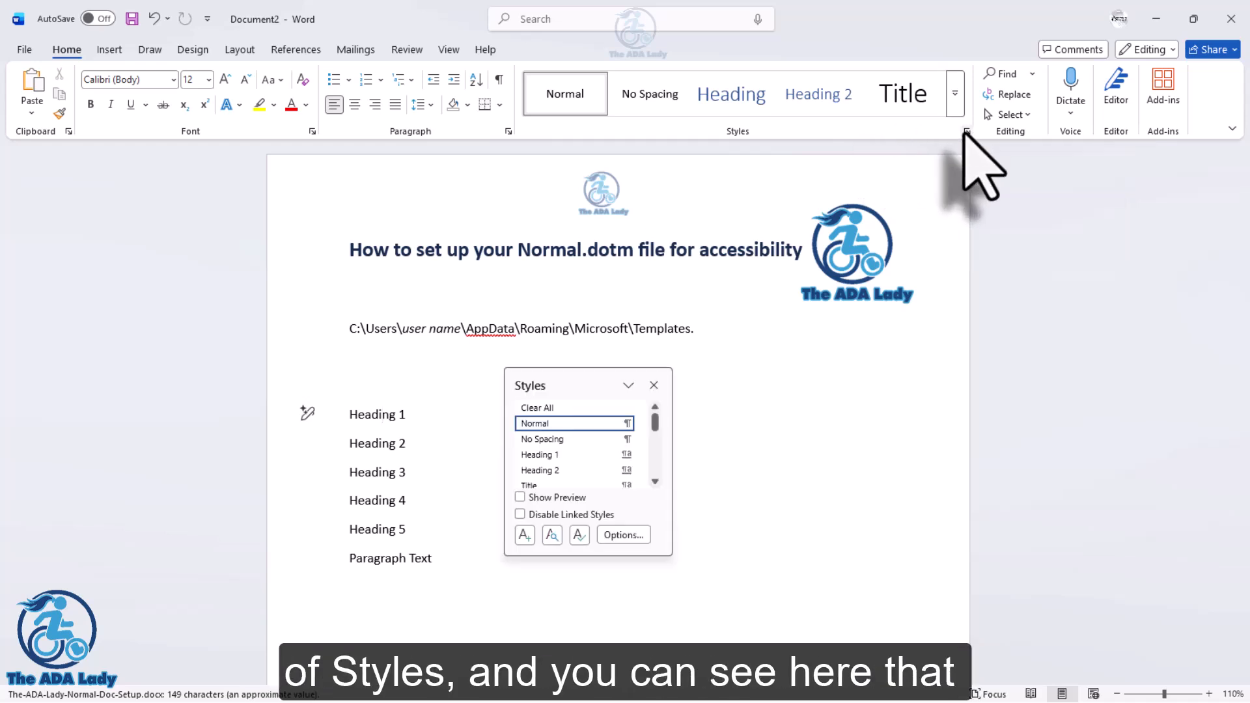
pyautogui.moveTo(558, 386); pyautogui.dragTo(1015, 175)
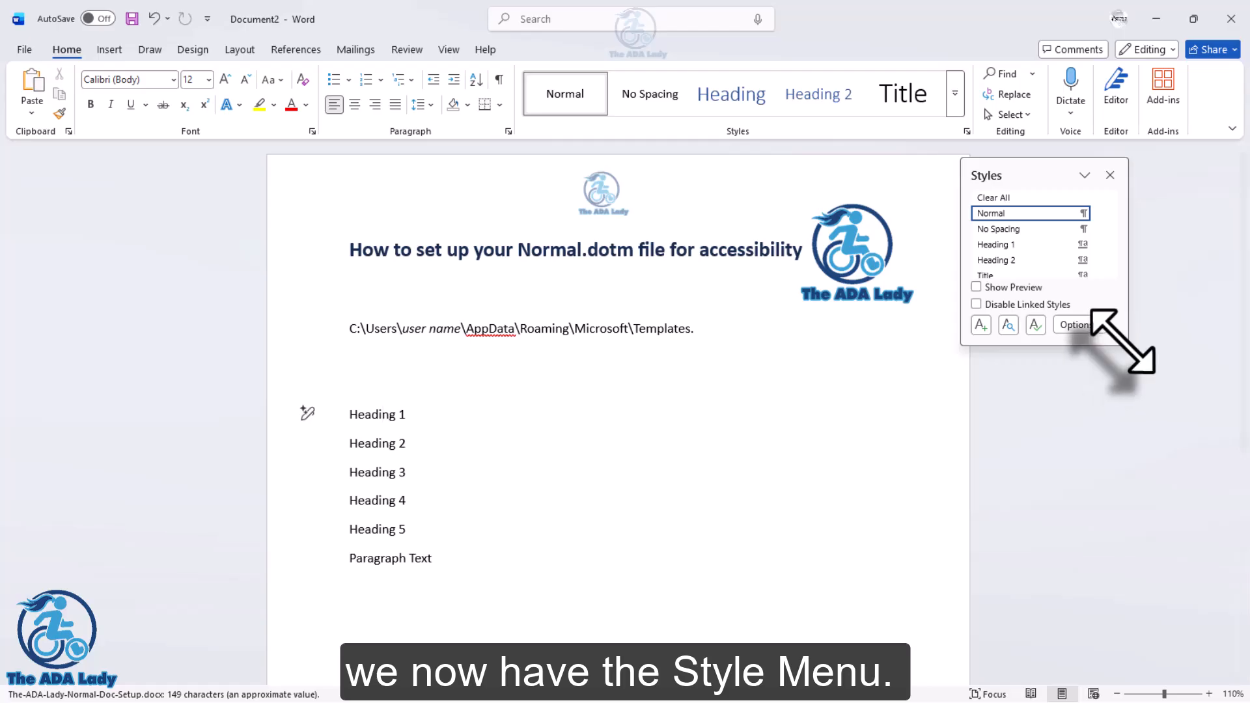
pyautogui.moveTo(1130, 348); pyautogui.dragTo(1231, 623)
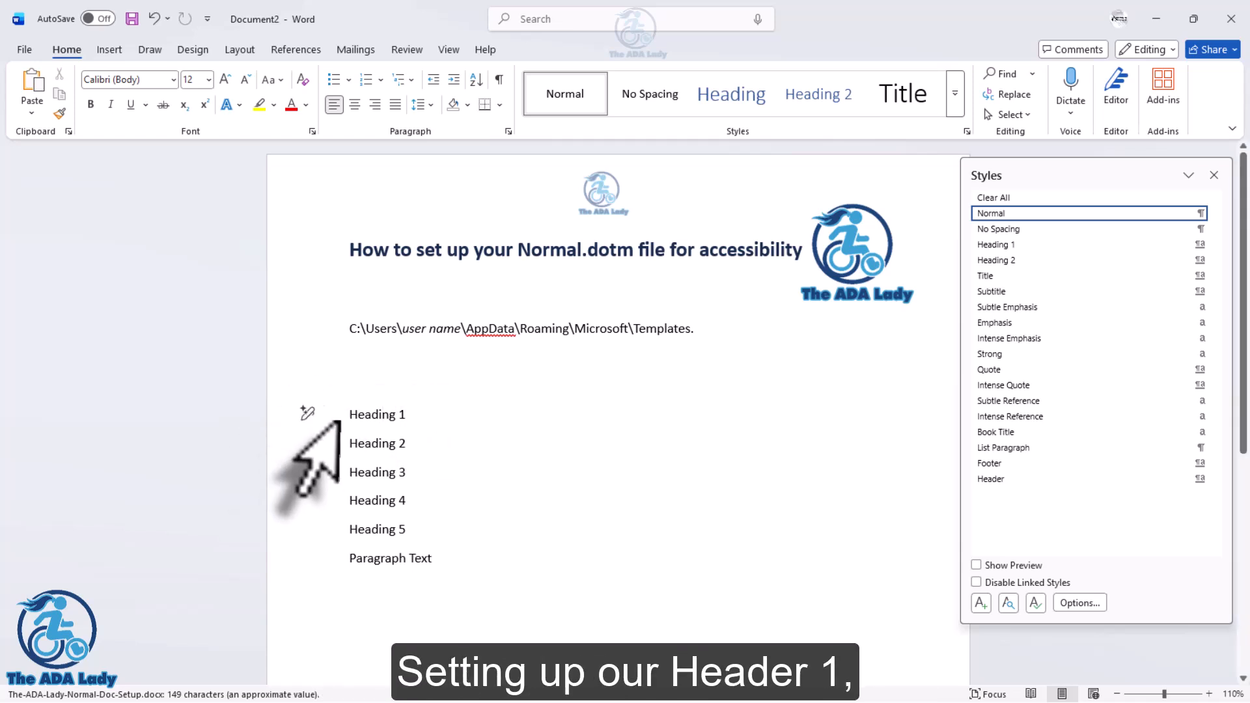
# Change the font of the "Heading 1" line to Arial.
pyautogui.click(310, 412)
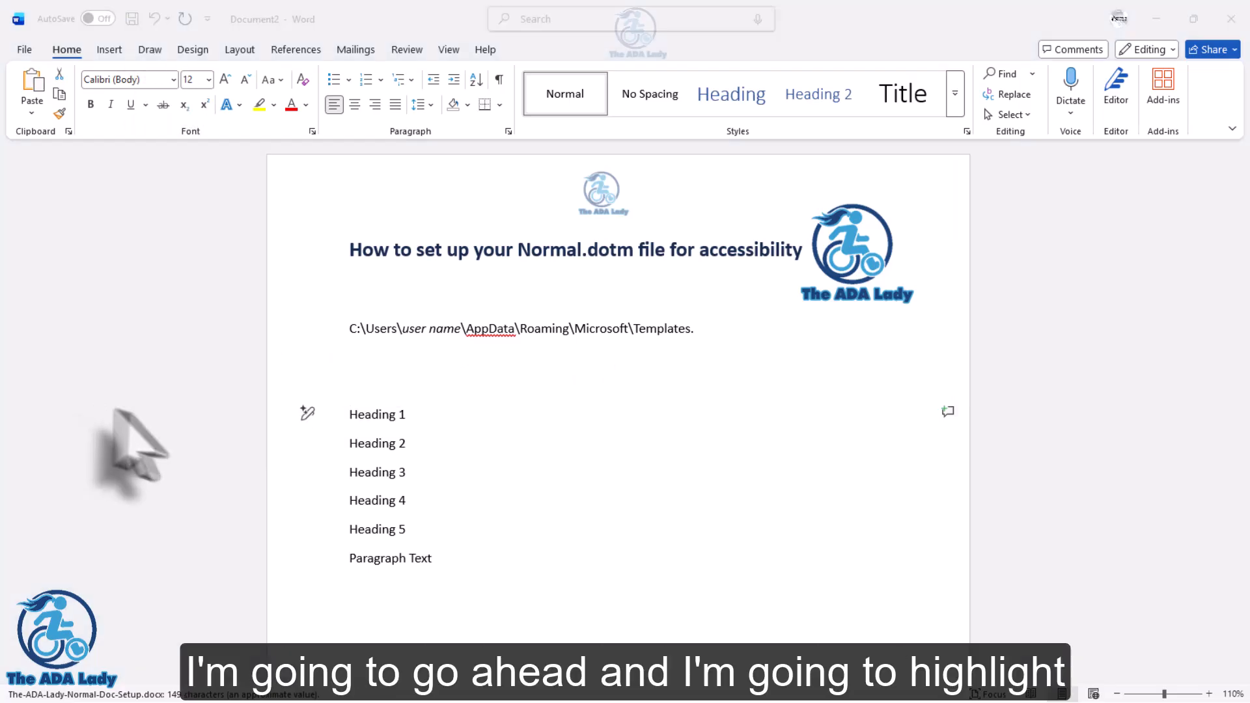
pyautogui.click(320, 415)
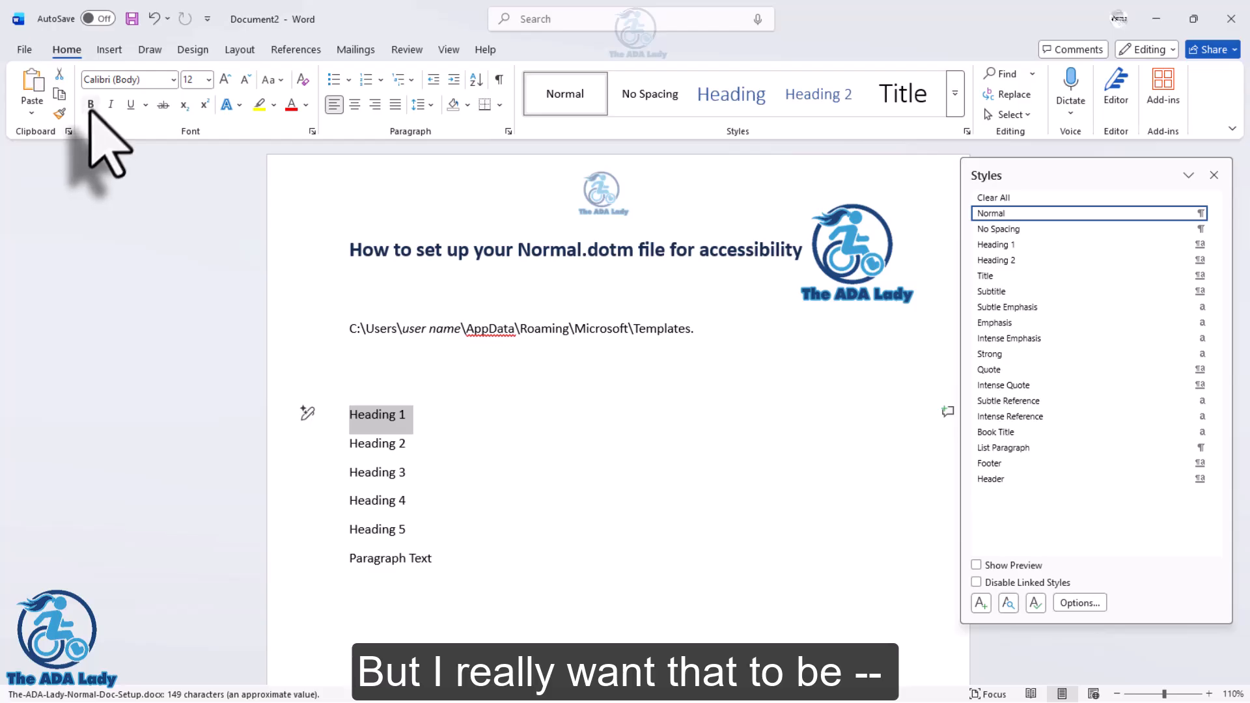
pyautogui.click(159, 80)
pyautogui.write('Arial')
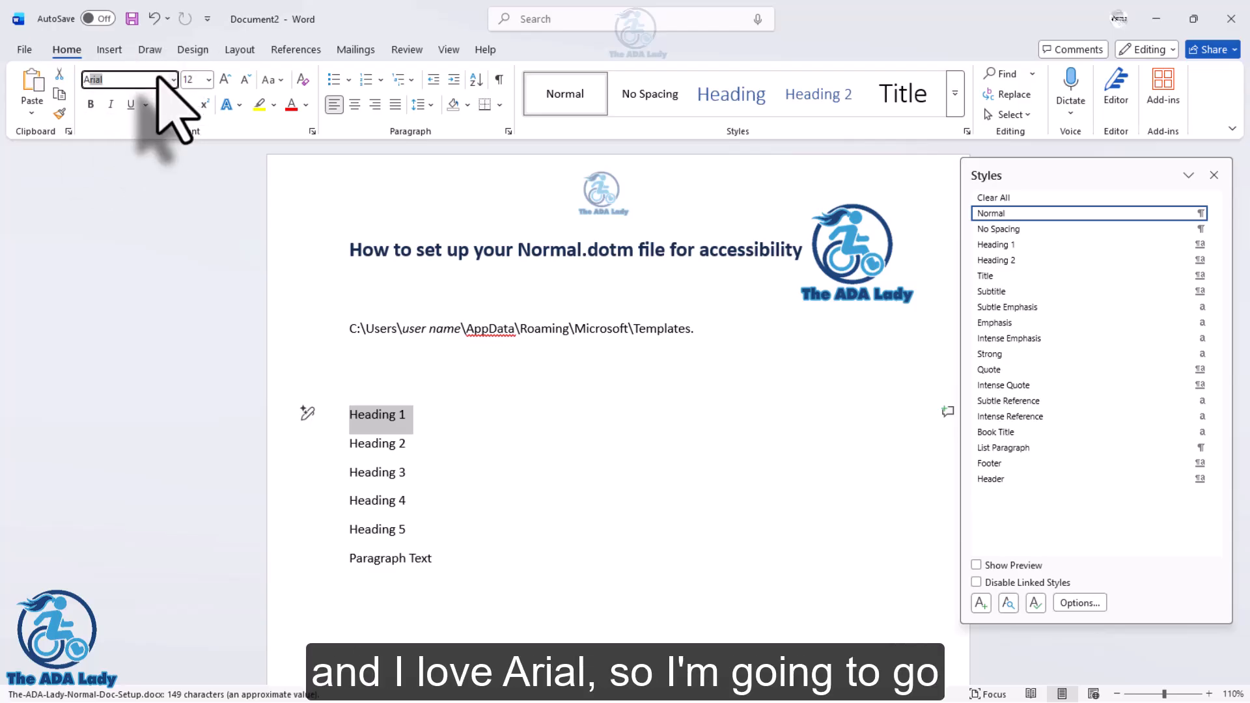
pyautogui.write('ri')
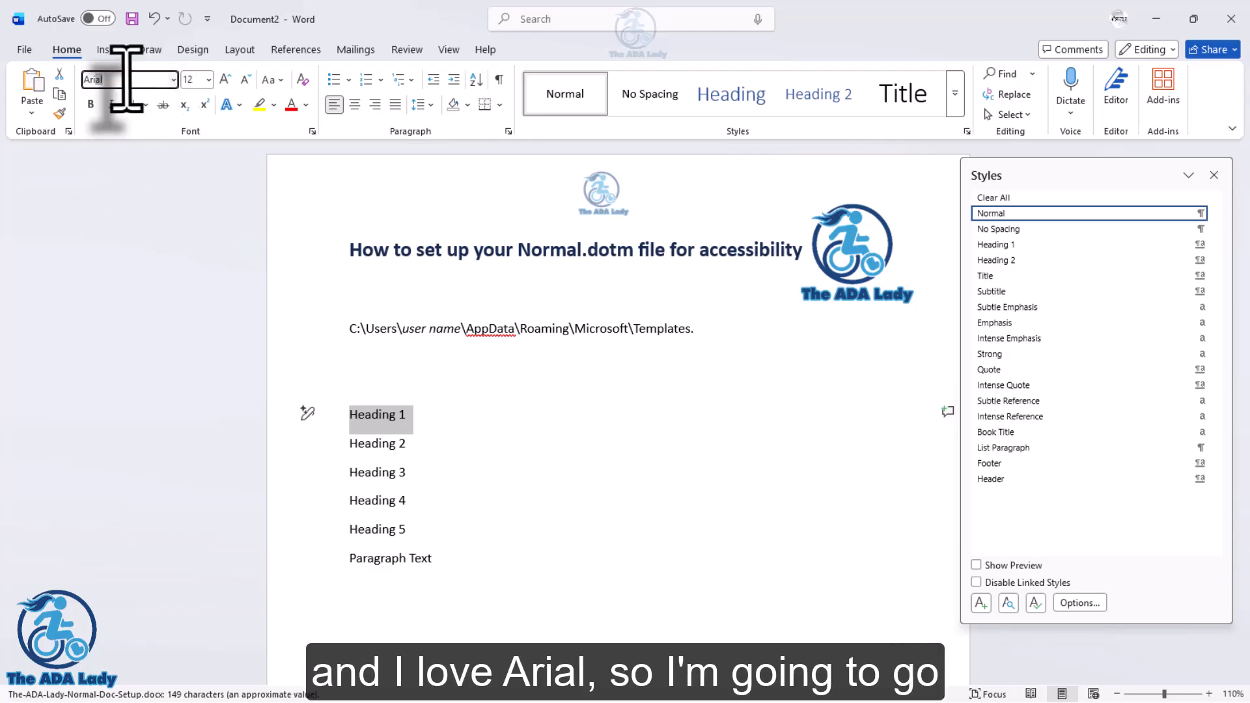
pyautogui.press('Return')
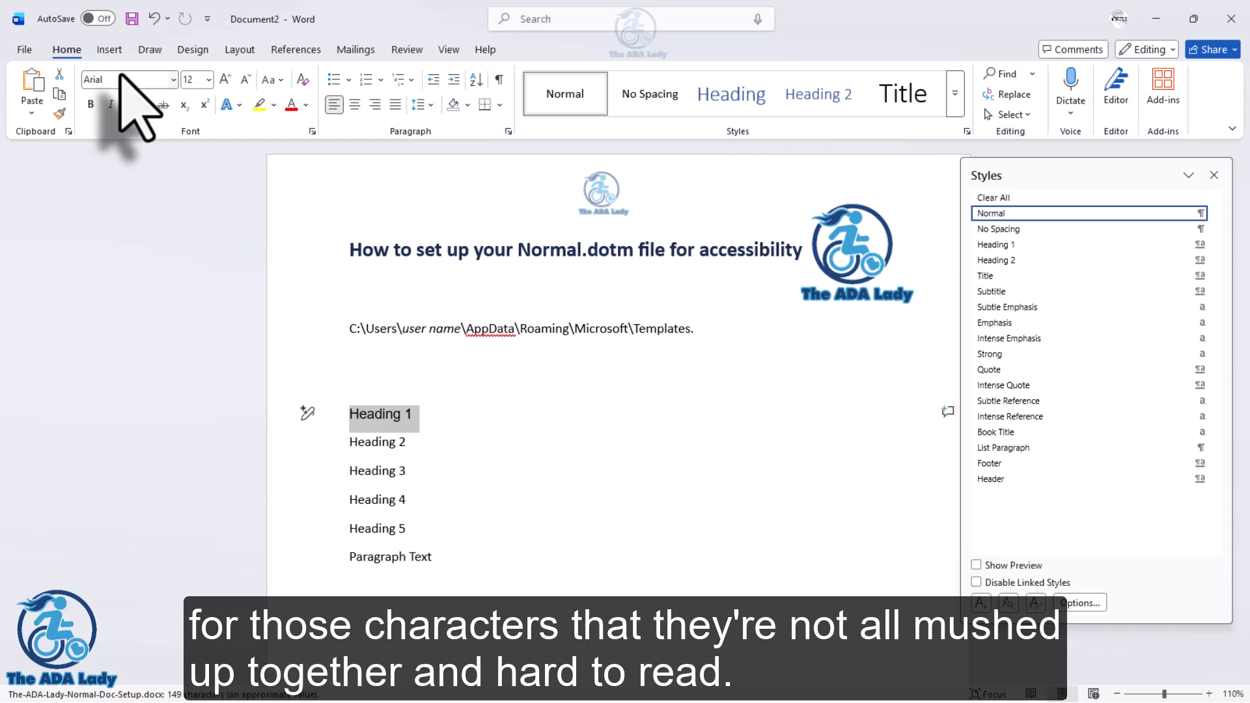
# Make the "Heading 1" line bold and increase its font size to 24.
pyautogui.click(90, 104)
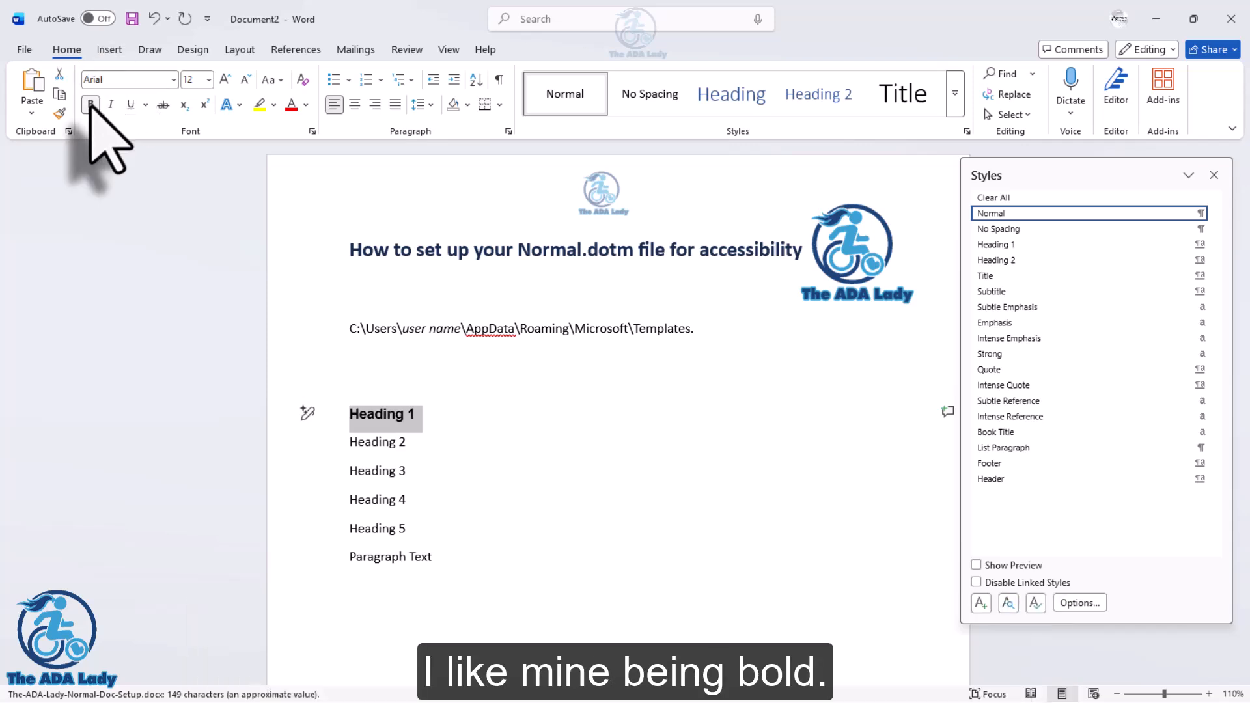
pyautogui.click(225, 80)
pyautogui.click(225, 79)
pyautogui.click(224, 79)
pyautogui.click(224, 80)
pyautogui.click(225, 79)
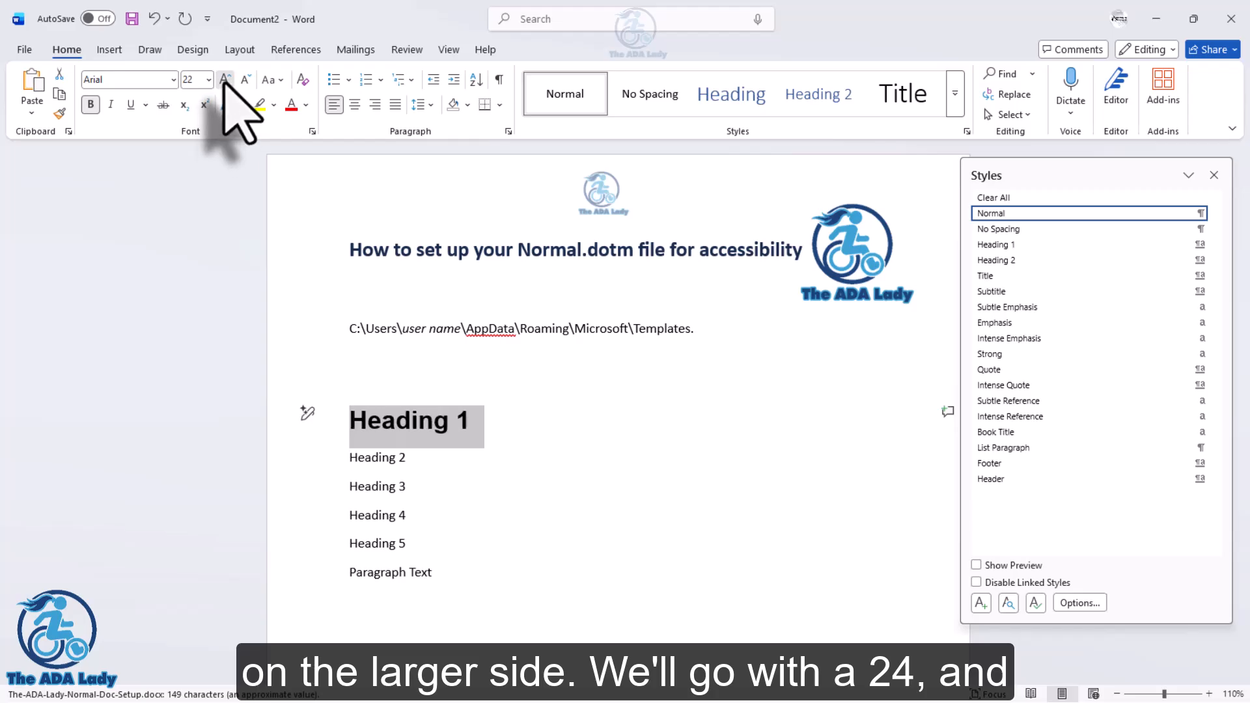
pyautogui.click(224, 79)
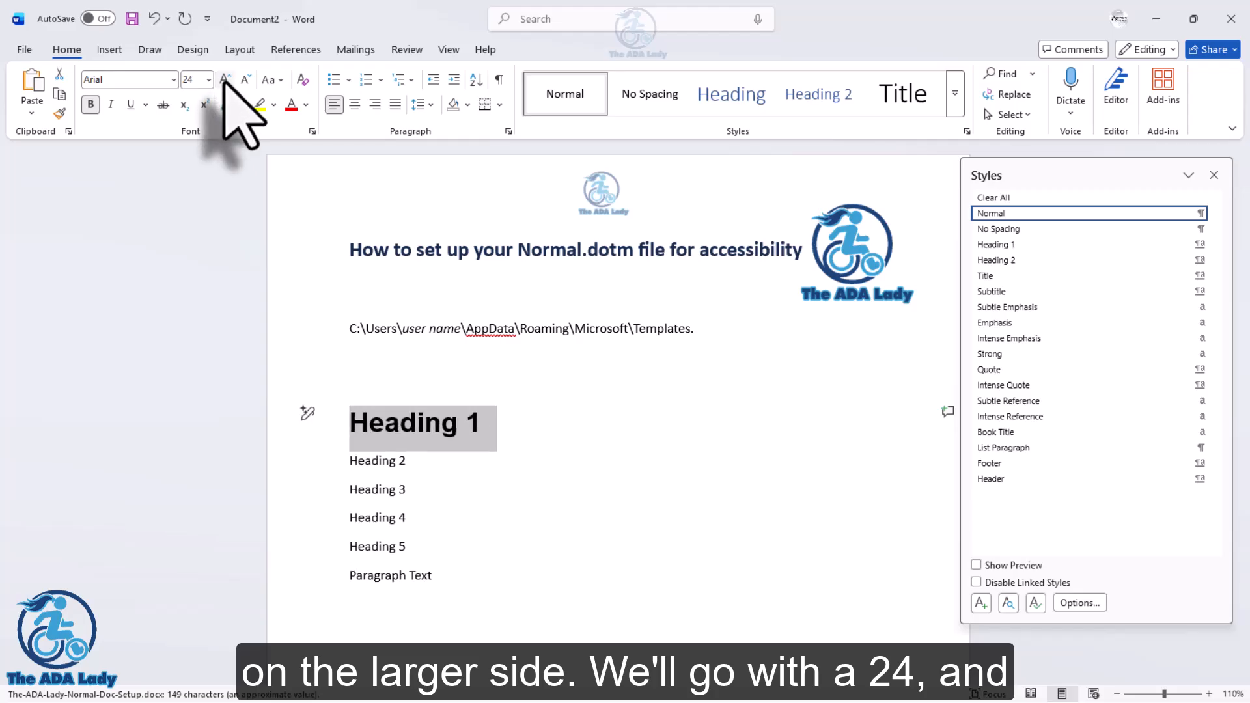
# Set the font colour of the "Heading 1" line to the standard dark blue.
pyautogui.click(307, 104)
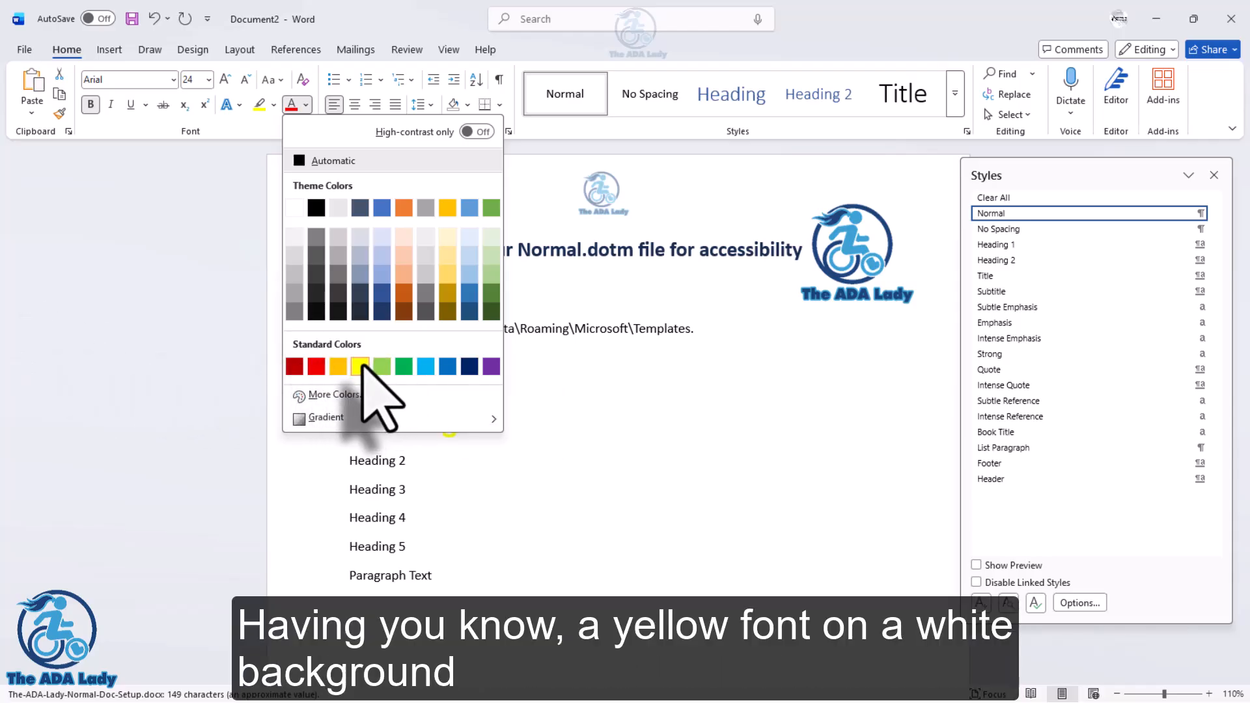
pyautogui.moveTo(363, 366)
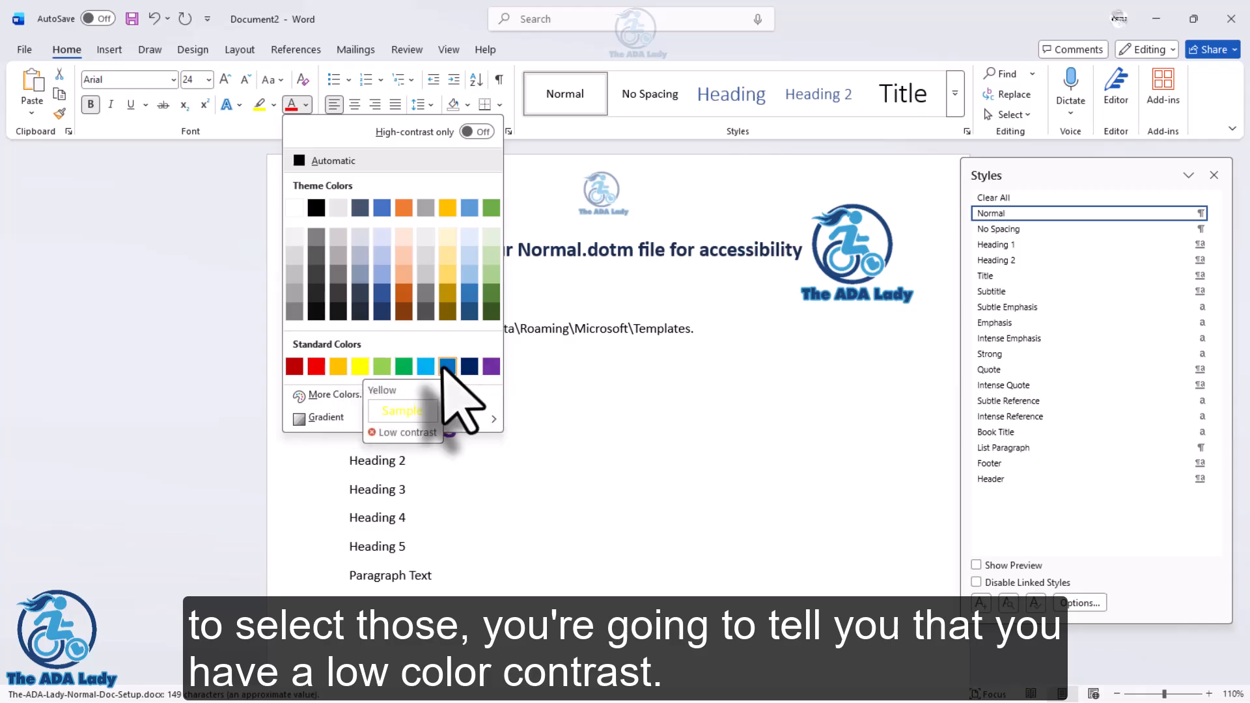
pyautogui.moveTo(469, 363)
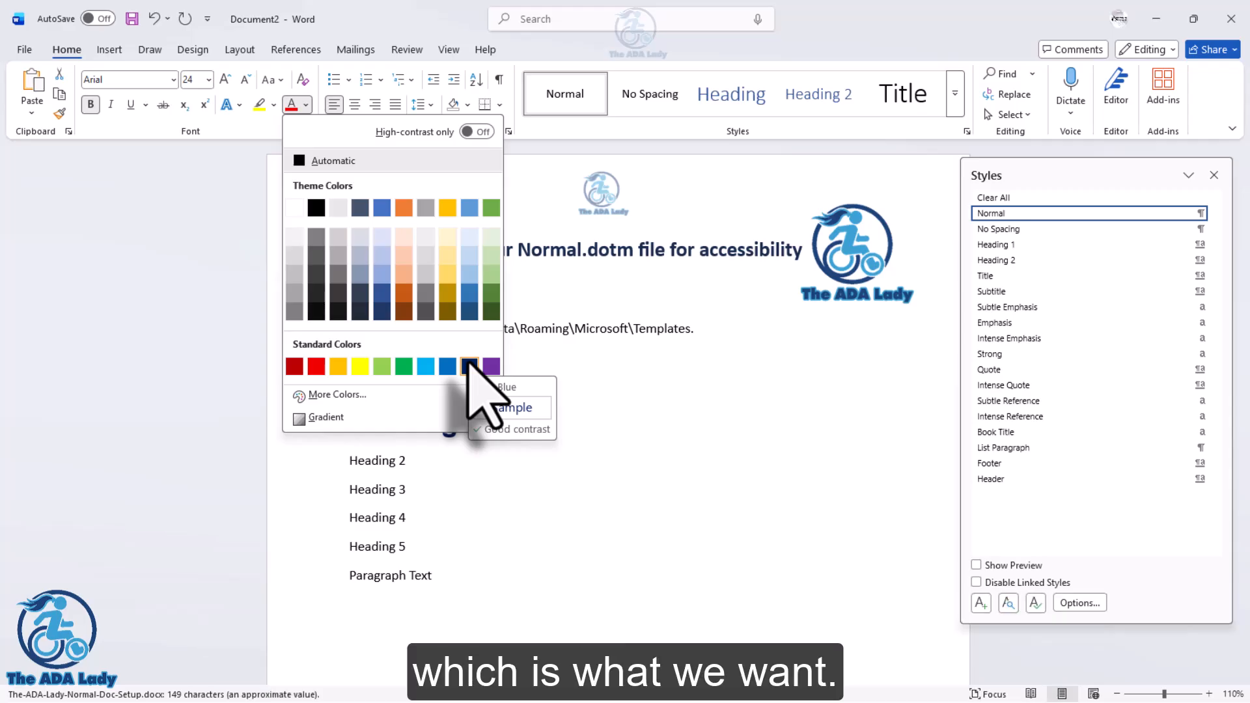
pyautogui.click(470, 366)
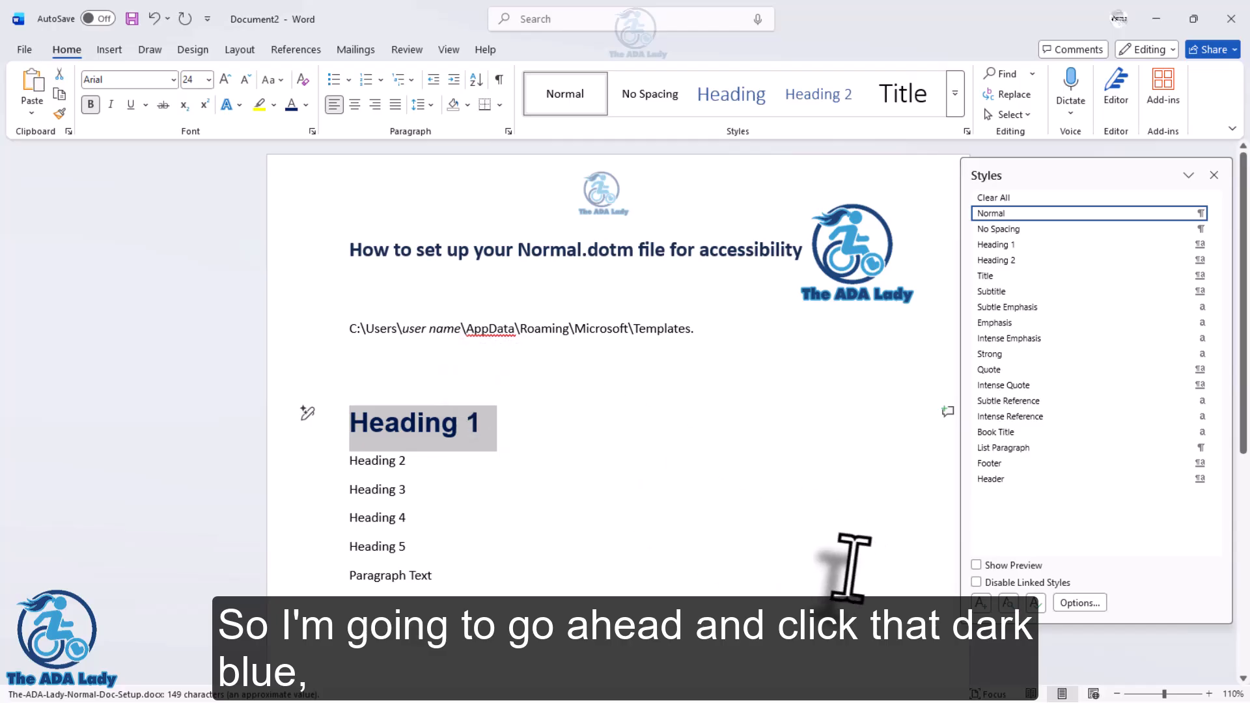
# Centre the "Heading 1" line and update the Heading 1 style to match its formatting.
pyautogui.click(353, 104)
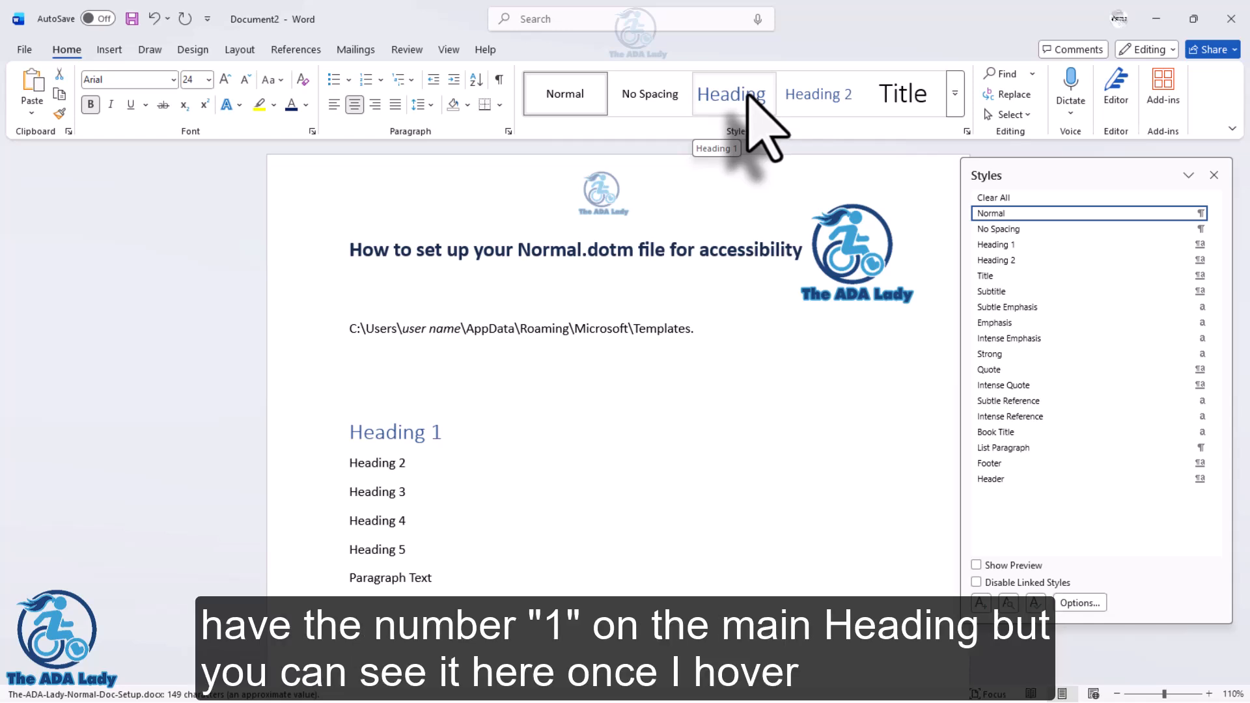
pyautogui.rightClick(745, 95)
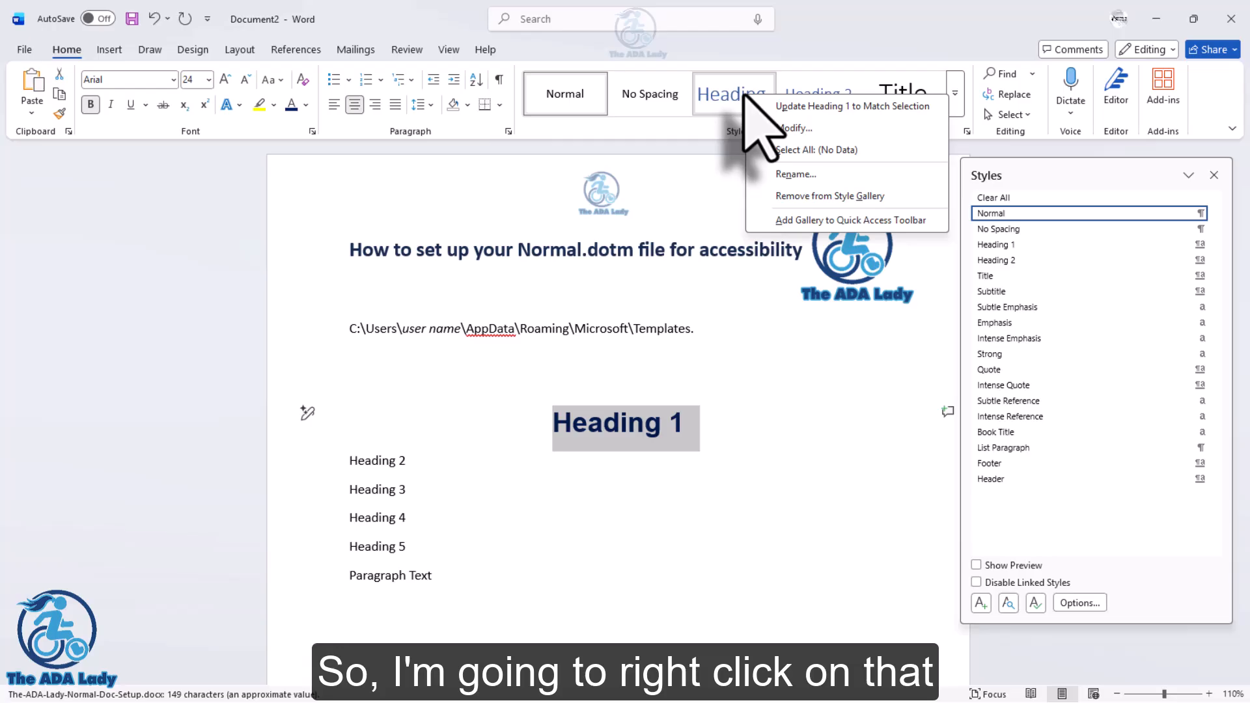
pyautogui.click(919, 107)
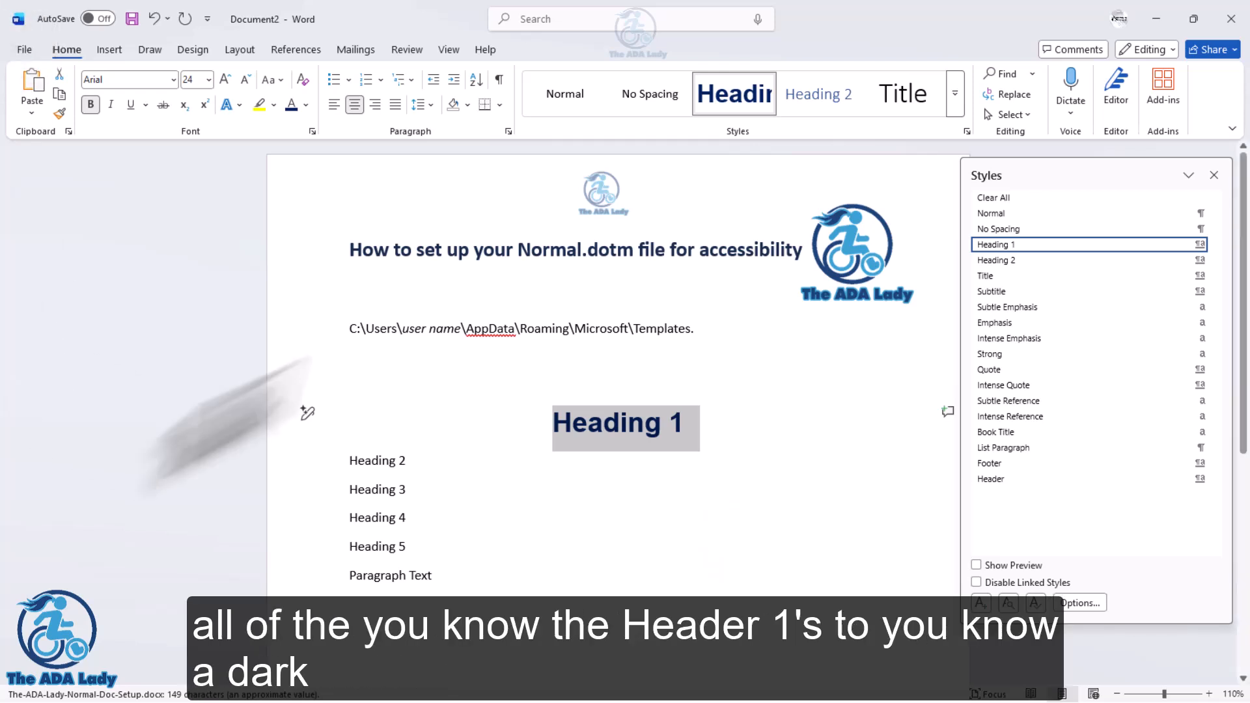
# Recolour the "Heading 1" line with the standard purple and update the Heading 1 style to match it.
pyautogui.click(305, 105)
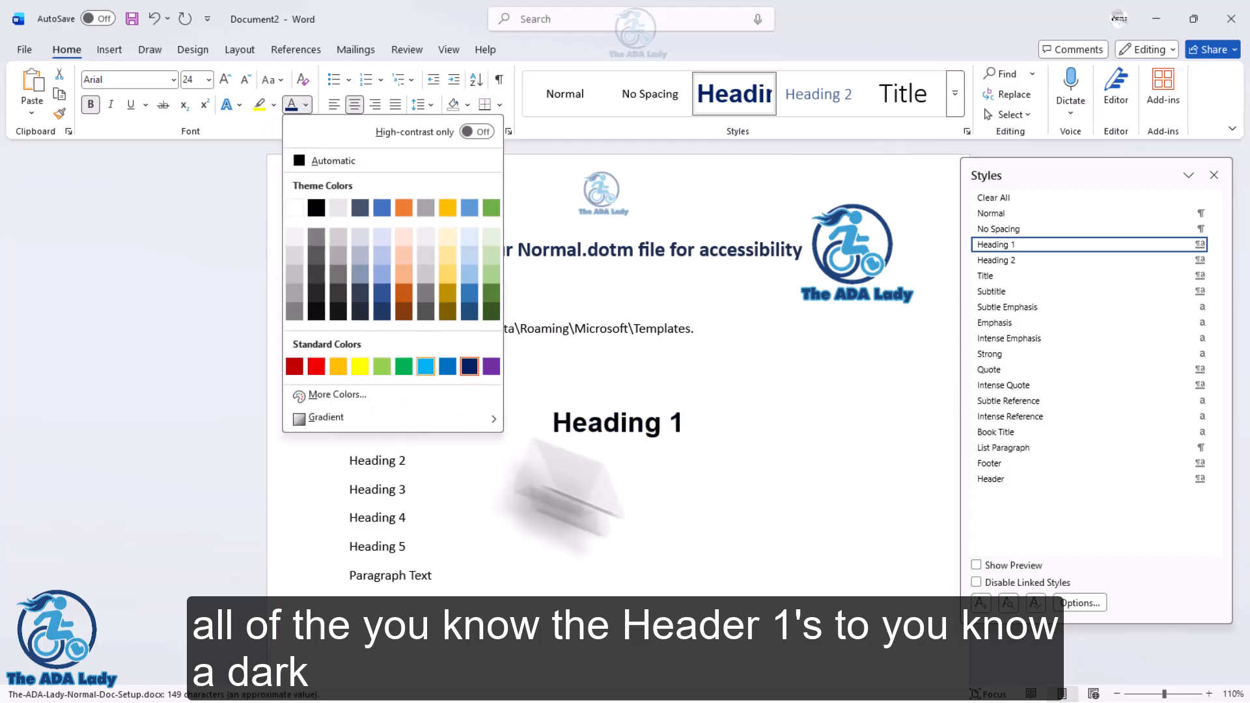
pyautogui.click(491, 366)
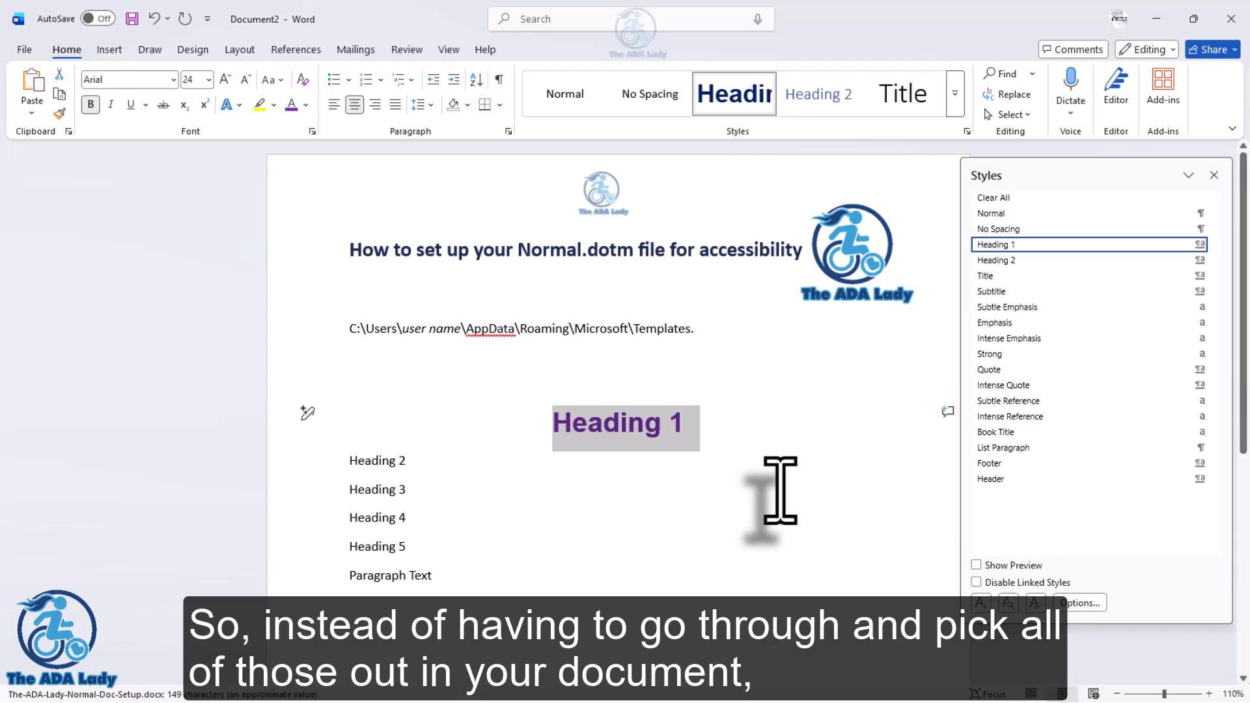
pyautogui.rightClick(732, 98)
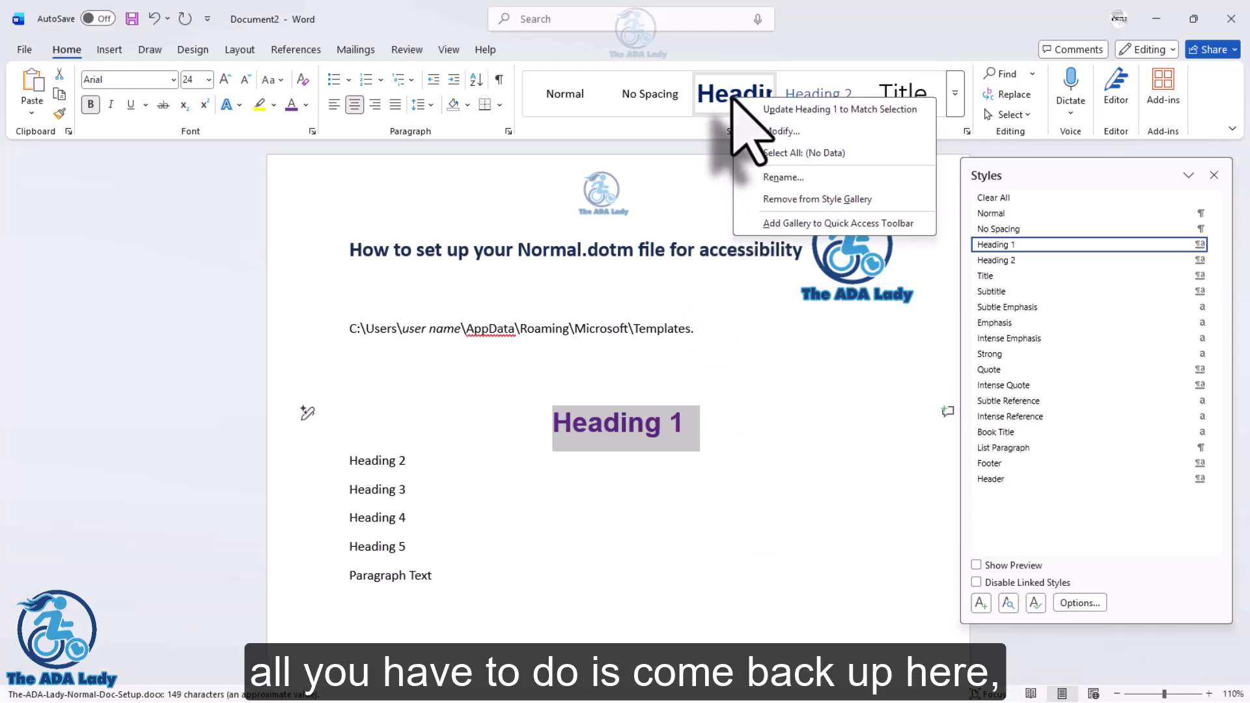
pyautogui.click(817, 109)
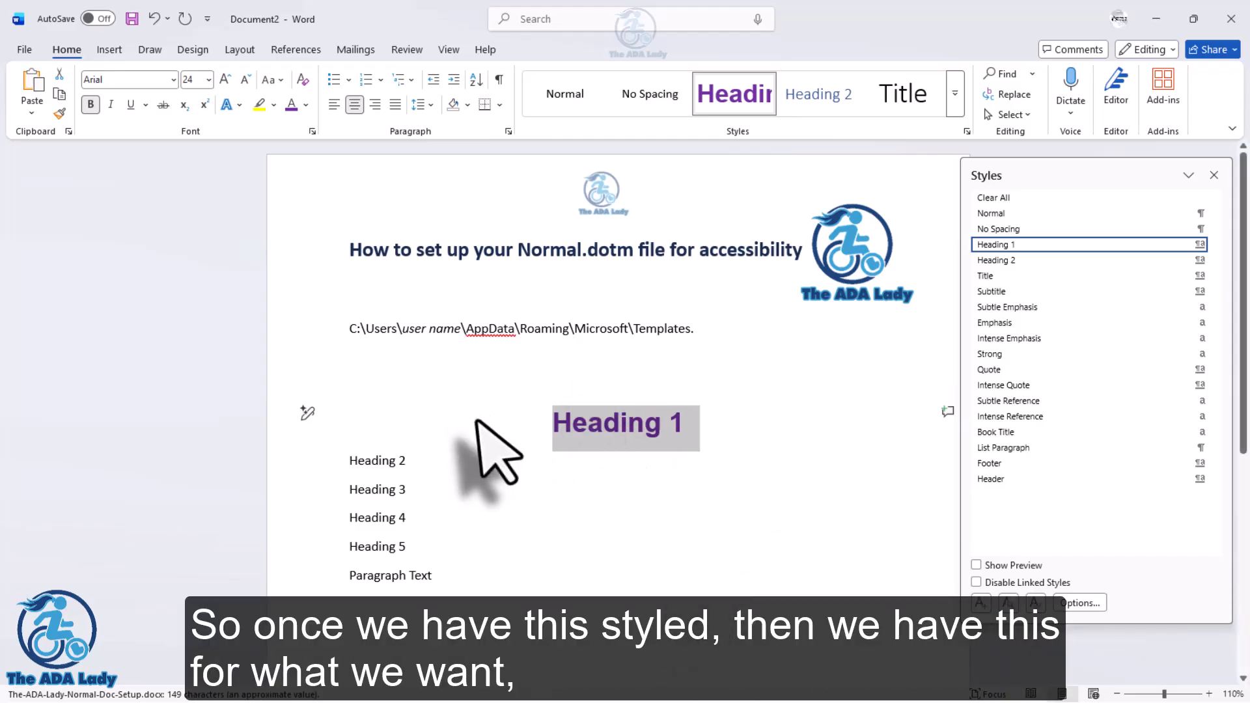
# Deselect the heading and start saving the document.
pyautogui.click(832, 446)
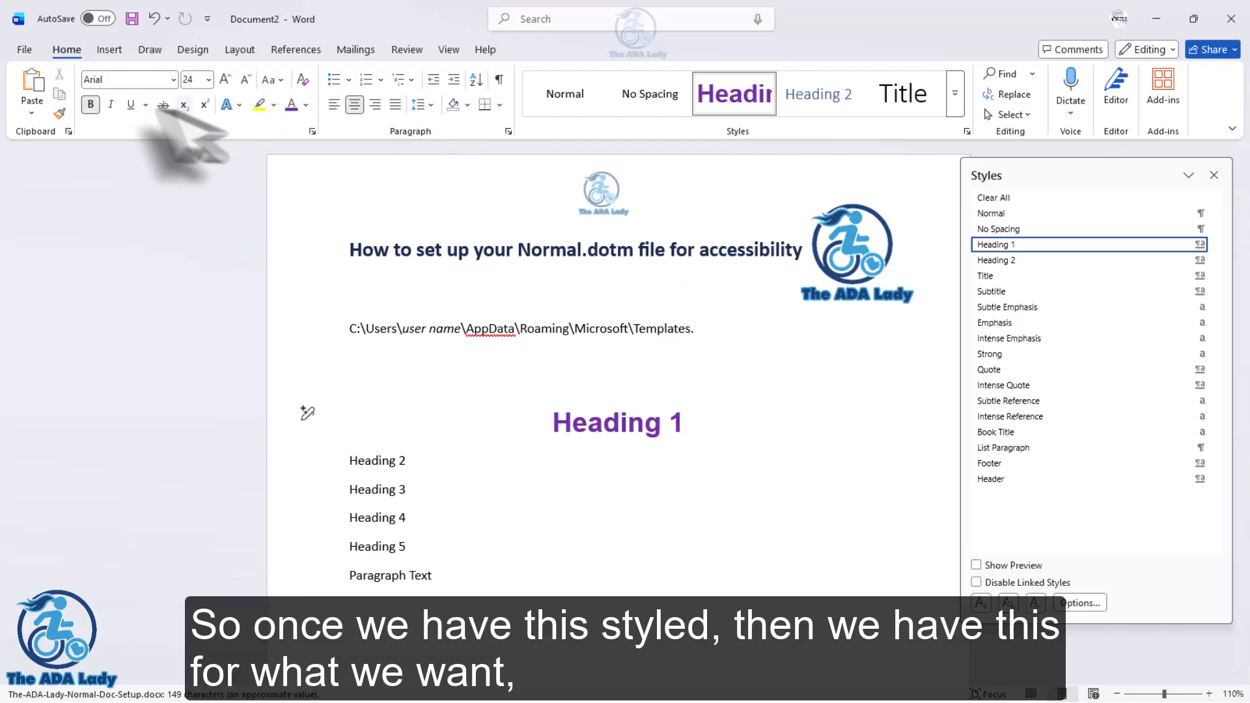
pyautogui.click(132, 18)
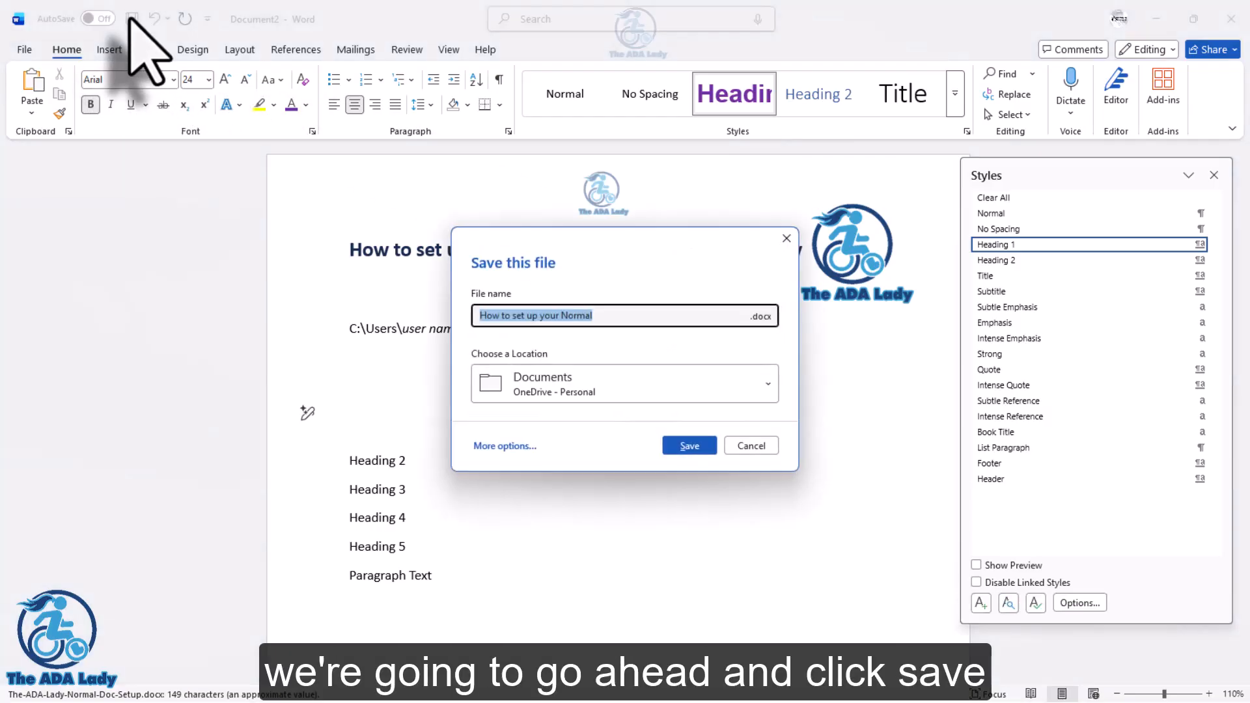